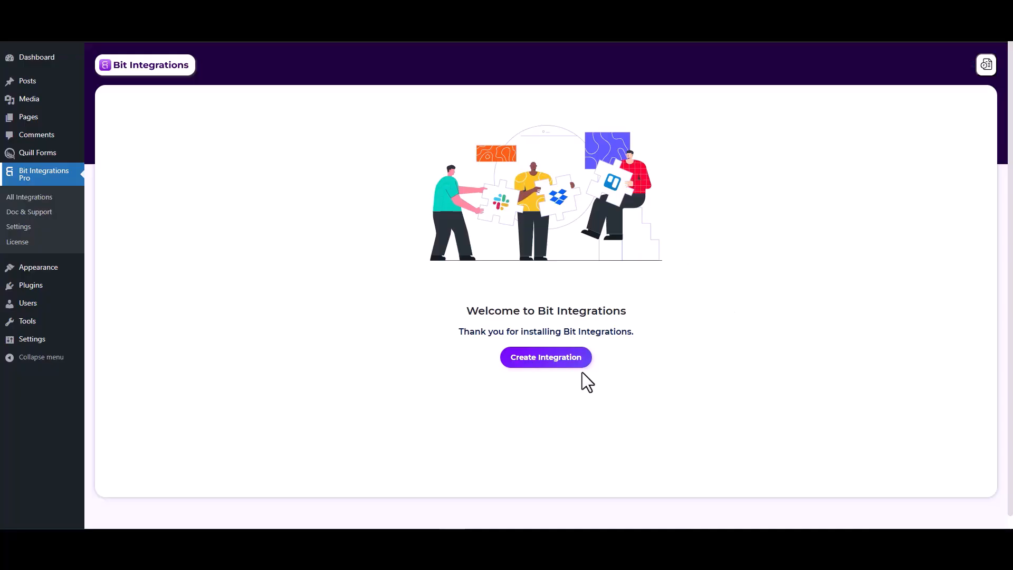
Start a new integration with Quill Forms as the trigger app.
{"action": "left_click", "coordinate": [552, 361]}
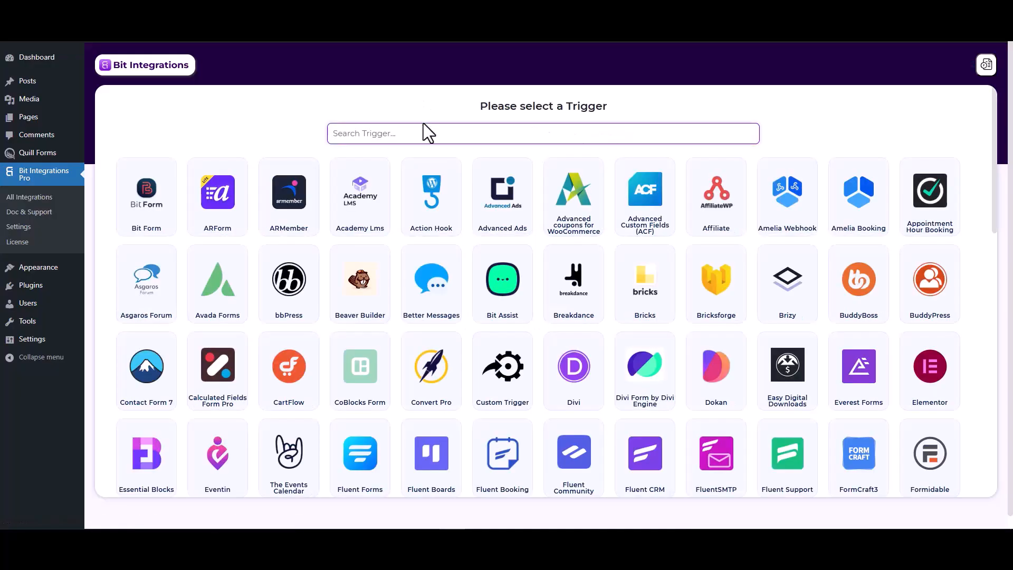
{"action": "type", "text": "qui"}
{"action": "left_click", "coordinate": [537, 208]}
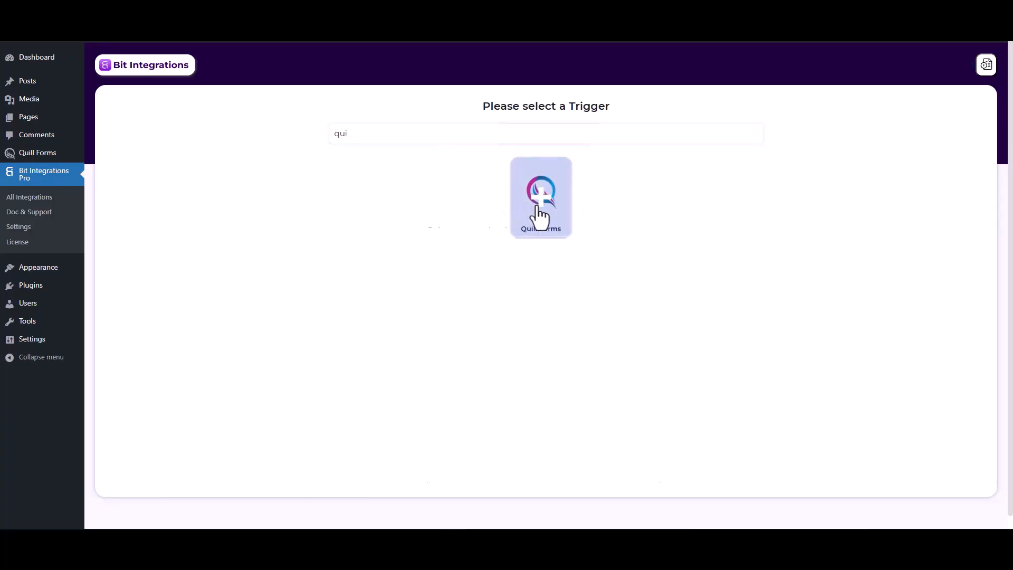
Choose the Form Submission trigger and start listening for a test submission.
{"action": "left_click", "coordinate": [494, 257]}
{"action": "left_click", "coordinate": [486, 280]}
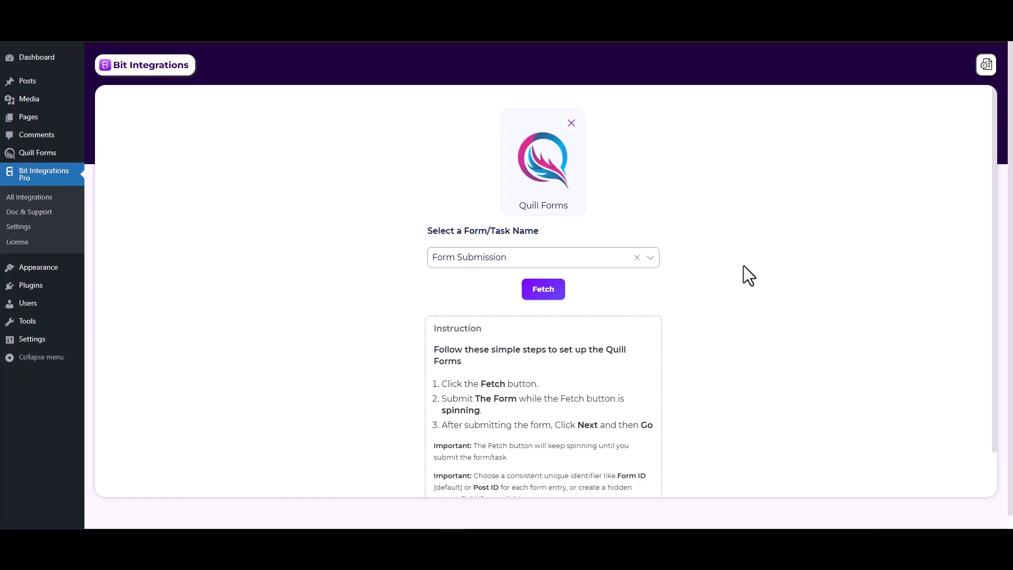
{"action": "left_click", "coordinate": [549, 289]}
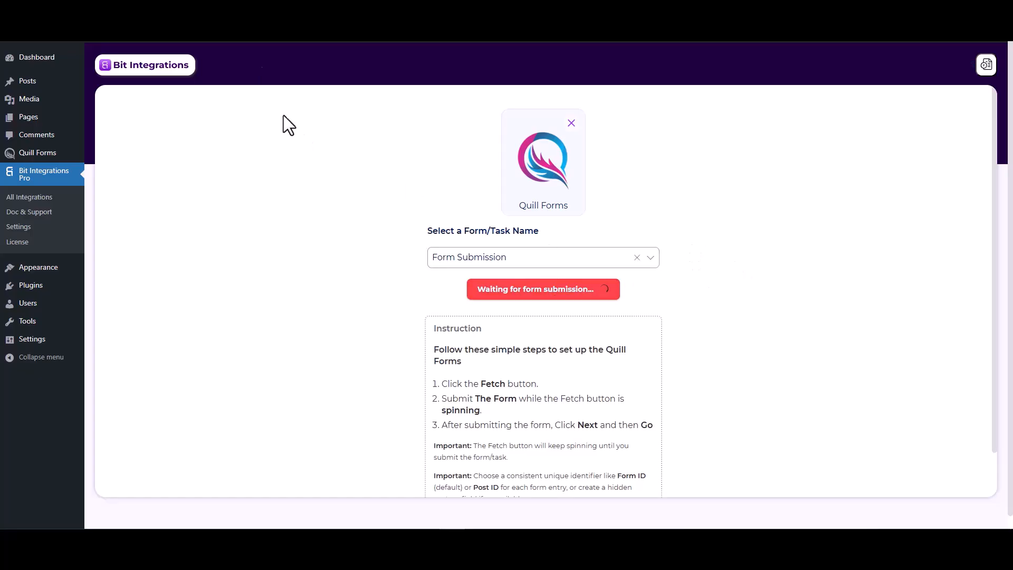
{"action": "left_click", "coordinate": [269, 11]}
Submit the Quill form with name 'test', a test email and number 1234.
{"action": "left_click", "coordinate": [366, 200]}
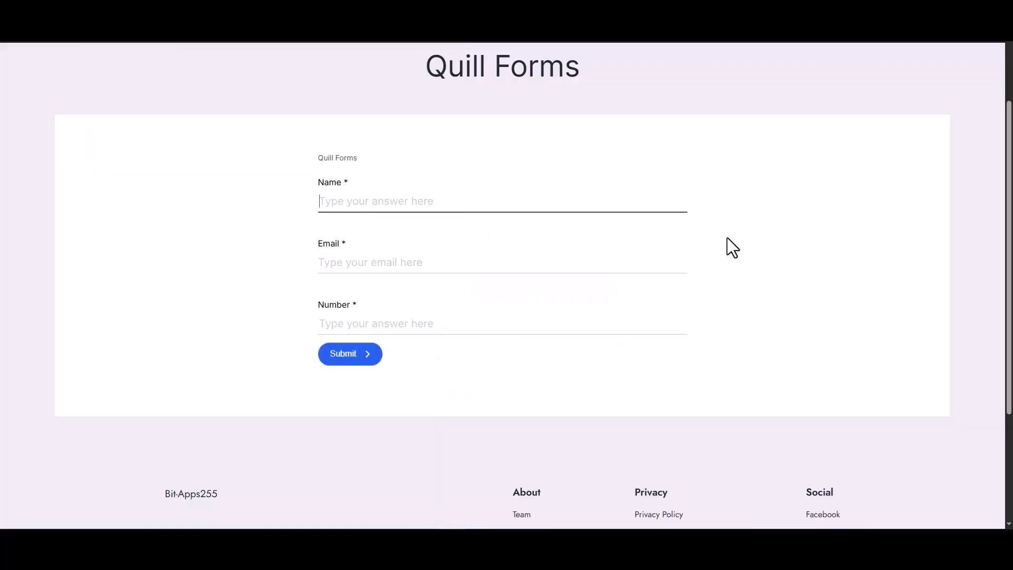
{"action": "type", "text": "test"}
{"action": "left_click", "coordinate": [674, 267]}
{"action": "type", "text": "test@gm"}
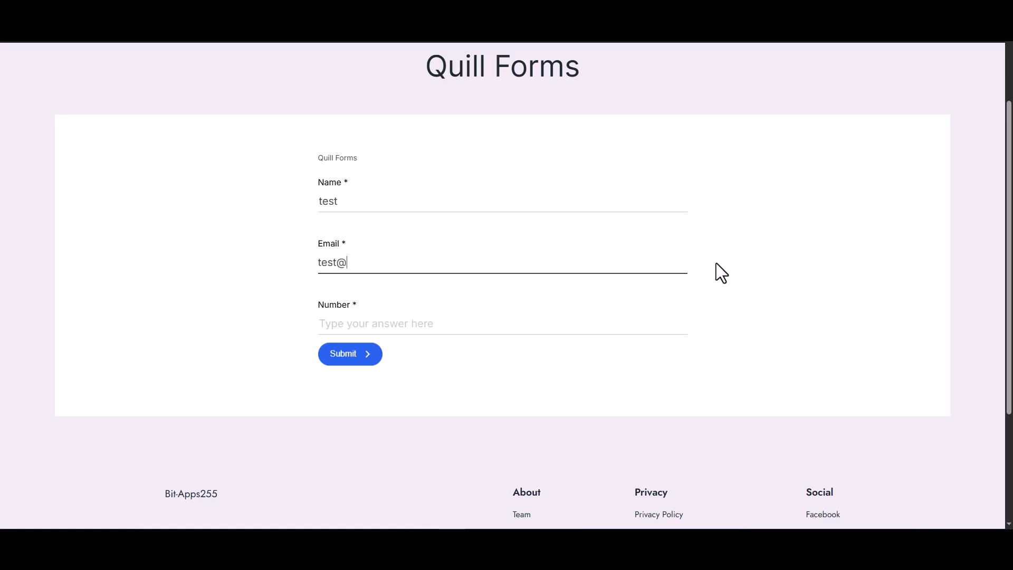
{"action": "type", "text": "ail.com"}
{"action": "left_click", "coordinate": [573, 327]}
{"action": "type", "text": "1234"}
{"action": "left_click", "coordinate": [336, 361]}
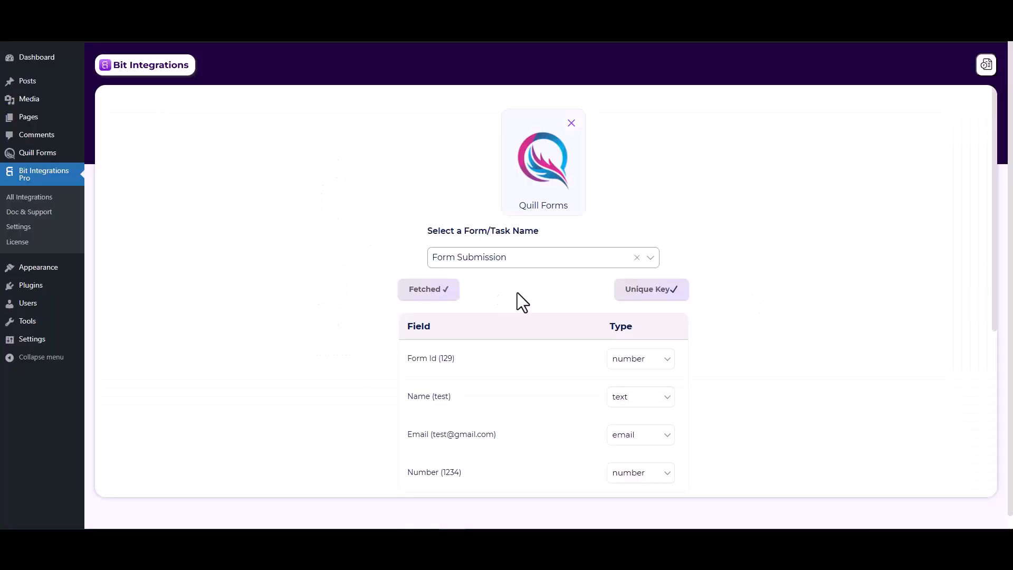
Review the fetched Form Id, Name, Email and Number fields, then proceed to Set Action.
{"action": "scroll", "coordinate": [570, 412], "scroll_direction": "down", "scroll_amount": 2}
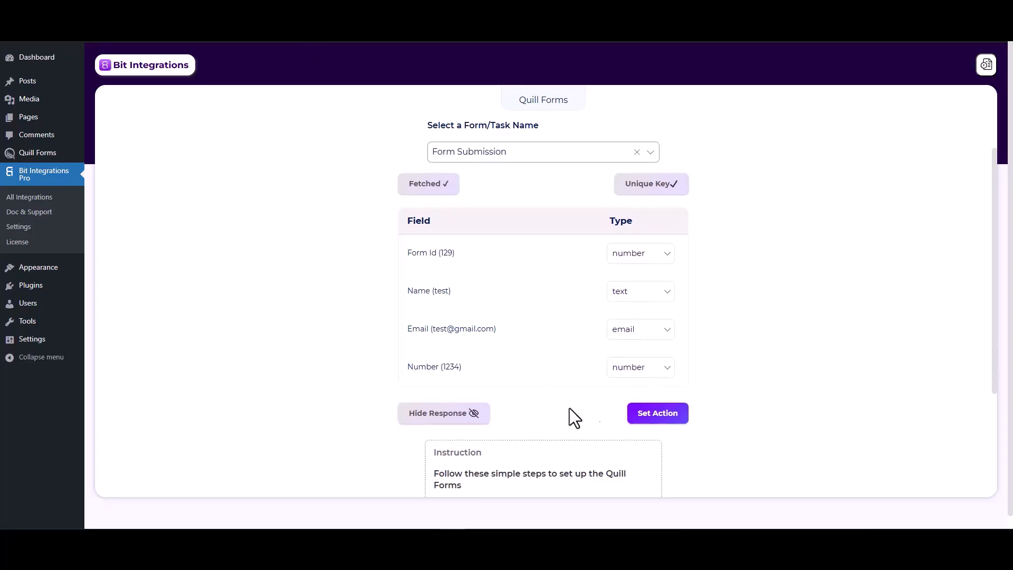
{"action": "left_click", "coordinate": [642, 417]}
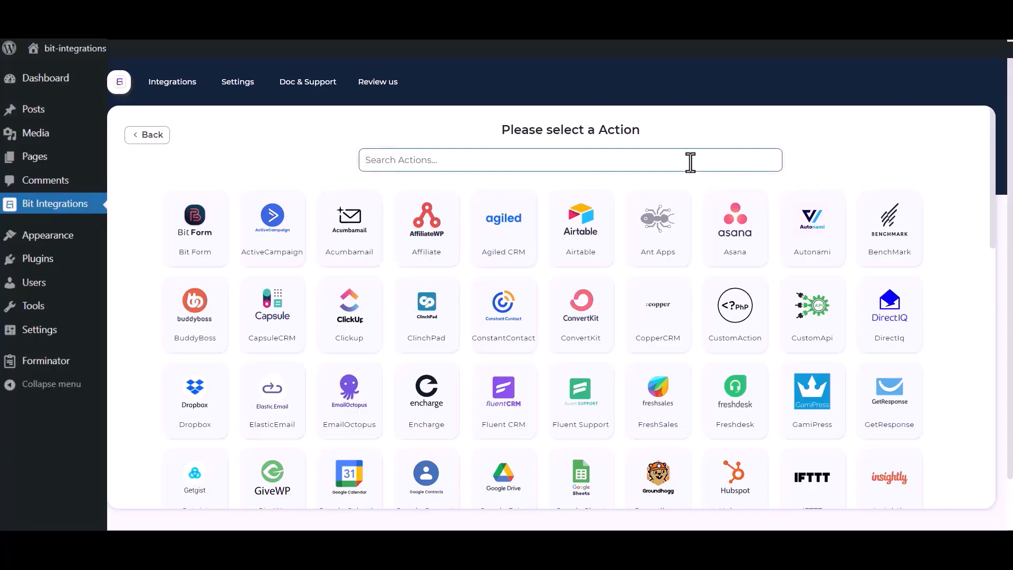
Pick Salesforce from the action search for 'sales' and select its 'Salesforce' integration name.
{"action": "type", "text": "sales"}
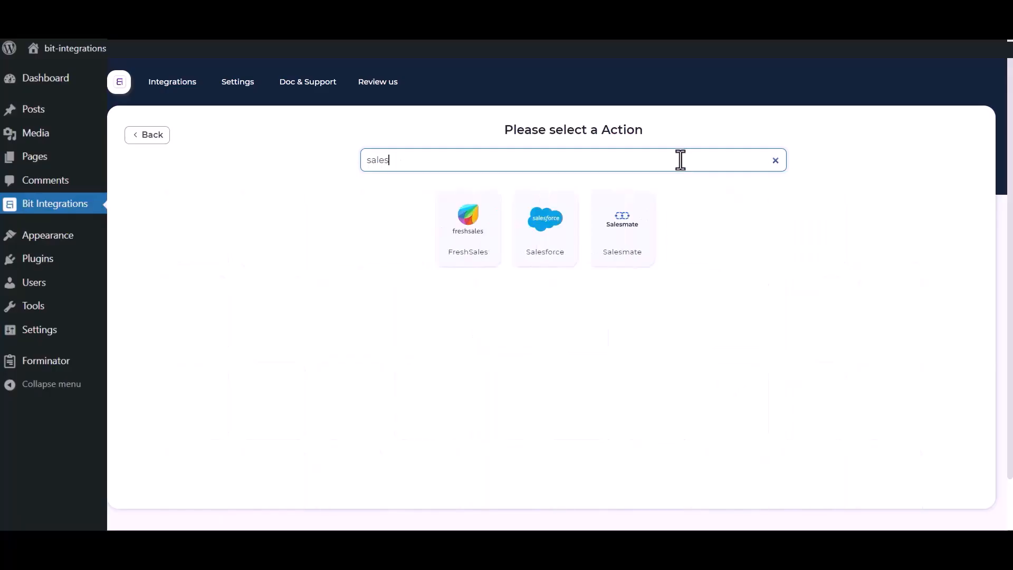
{"action": "left_click", "coordinate": [535, 239]}
{"action": "left_click", "coordinate": [289, 204]}
{"action": "left_click_drag", "start_coordinate": [329, 199], "coordinate": [254, 200]}
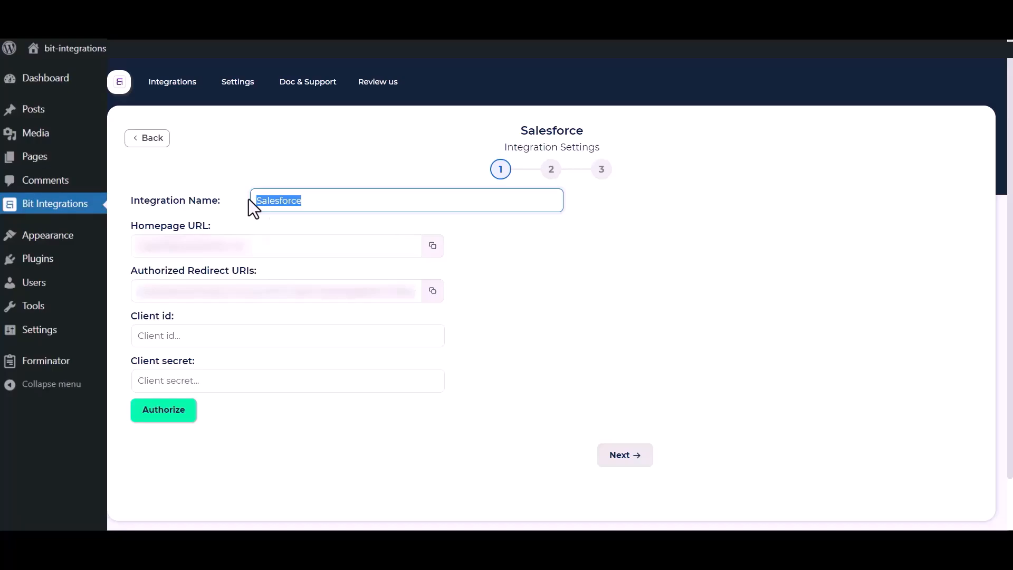
{"action": "left_click", "coordinate": [522, 391]}
{"action": "left_click_drag", "start_coordinate": [129, 314], "coordinate": [184, 323]}
{"action": "left_click_drag", "start_coordinate": [129, 360], "coordinate": [208, 362]}
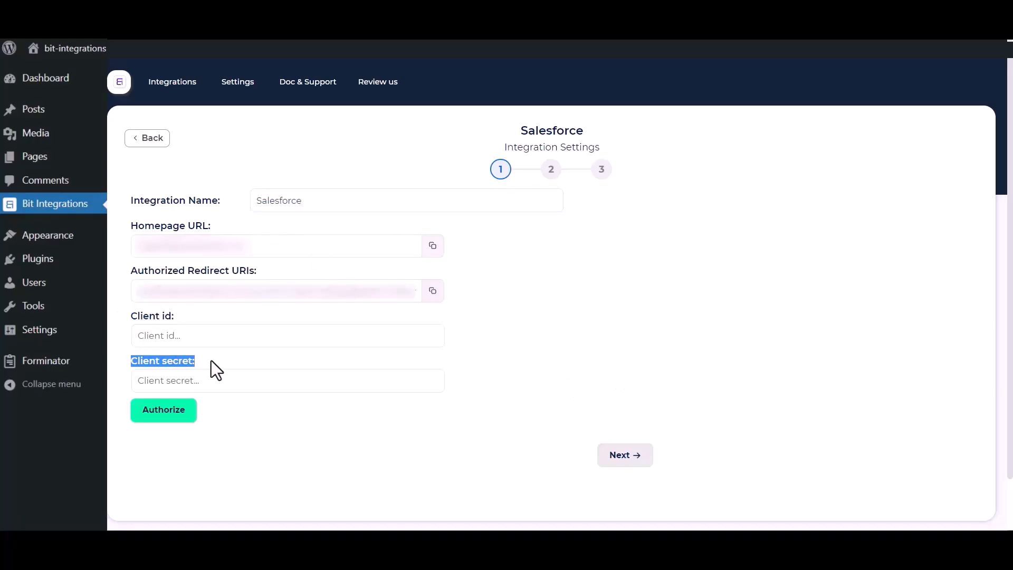
{"action": "left_click", "coordinate": [540, 348]}
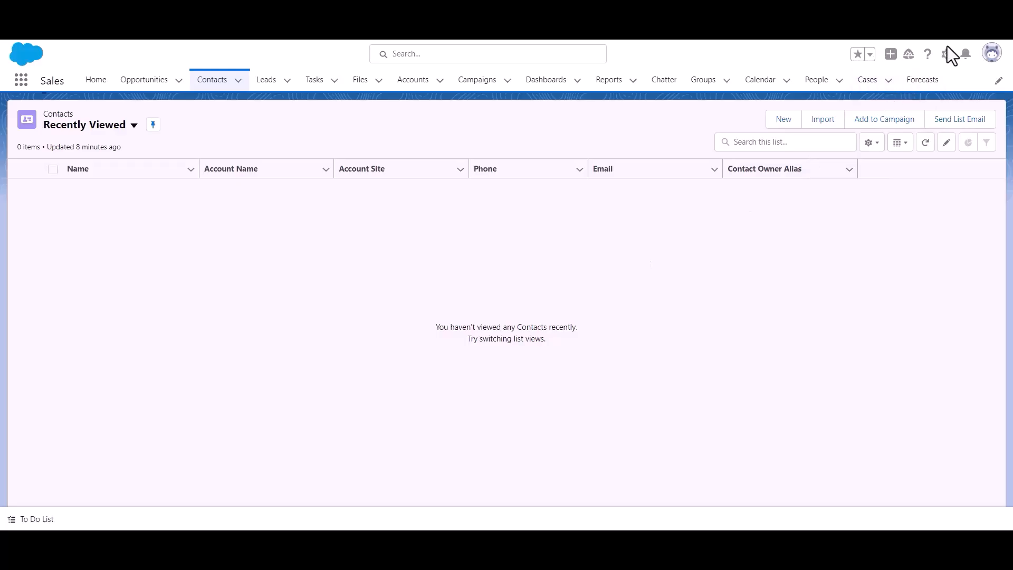
Navigate through Setup to Platform Tools > Apps > App Manager.
{"action": "left_click", "coordinate": [947, 62]}
{"action": "left_click", "coordinate": [917, 102]}
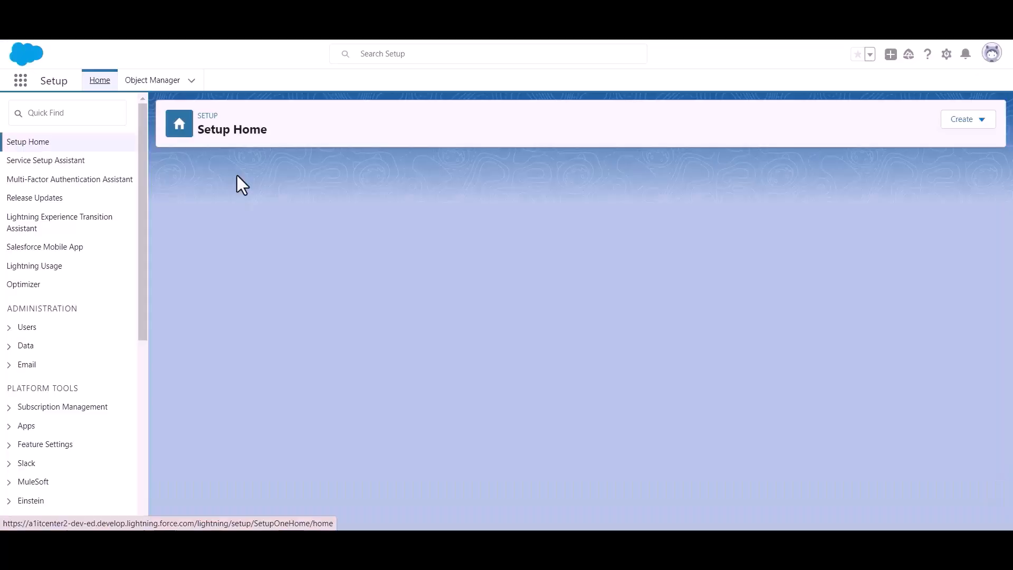
{"action": "scroll", "coordinate": [61, 226], "scroll_direction": "down", "scroll_amount": 3}
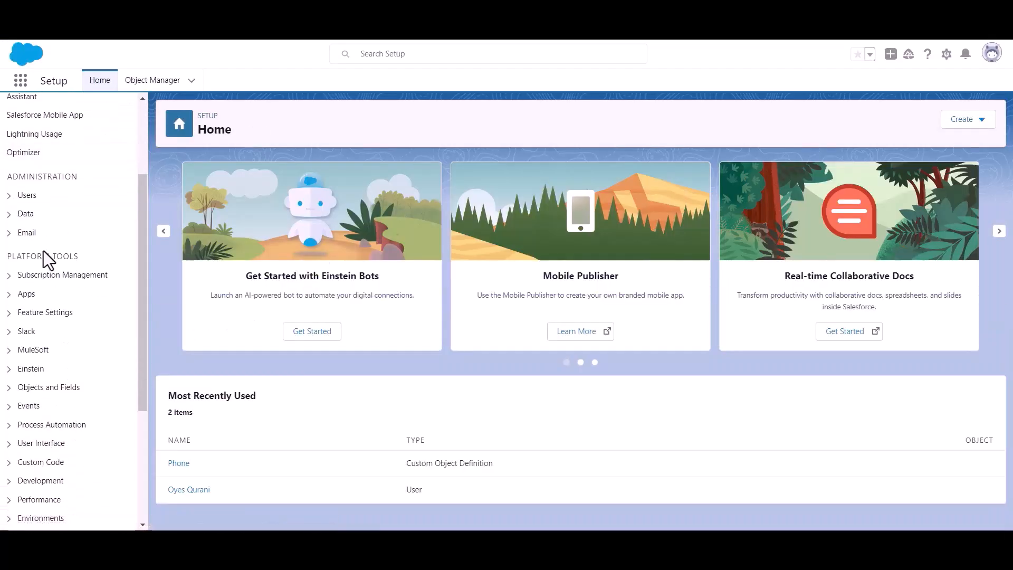
{"action": "left_click_drag", "start_coordinate": [7, 258], "coordinate": [103, 259]}
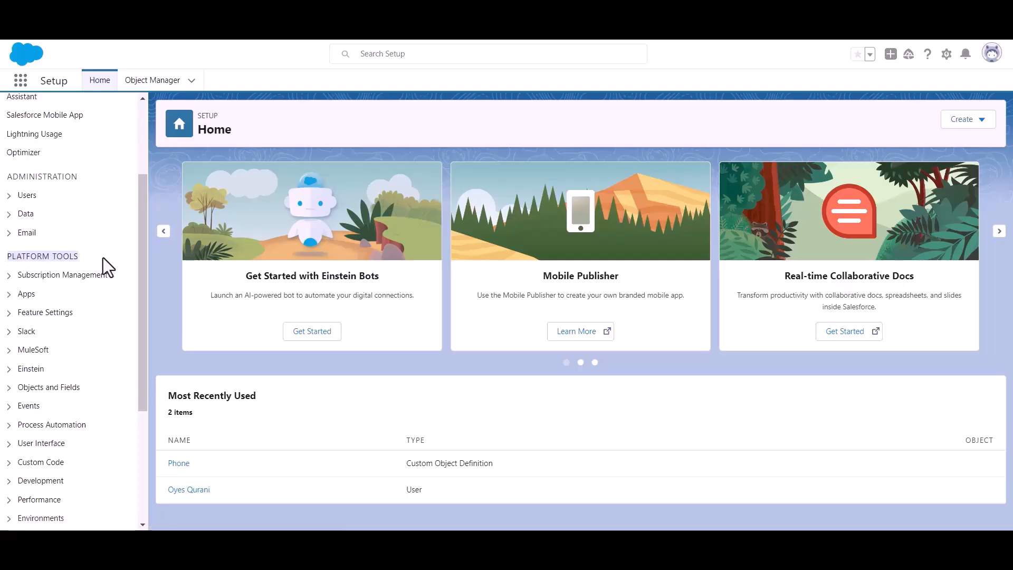
{"action": "left_click", "coordinate": [10, 294]}
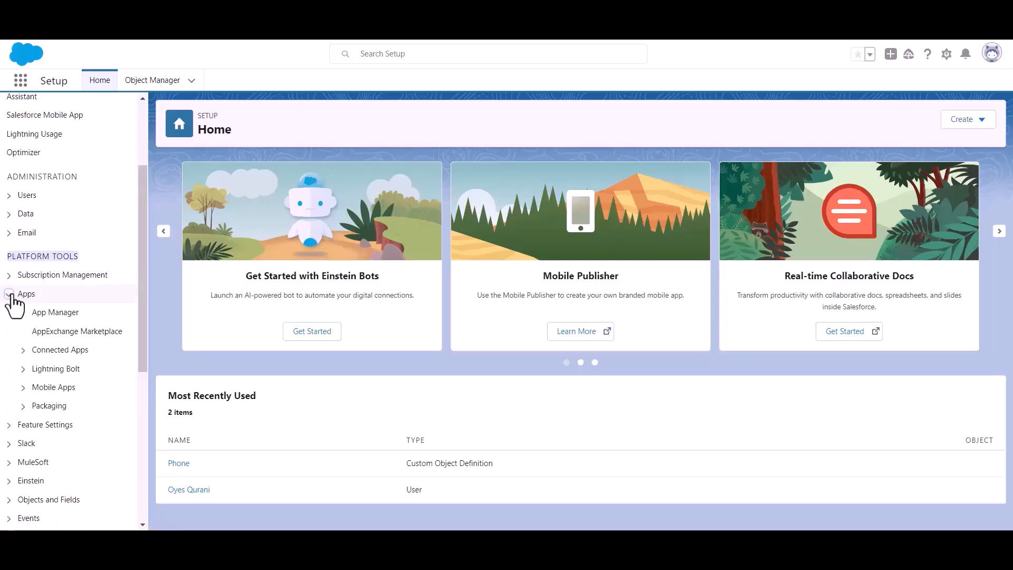
{"action": "left_click", "coordinate": [59, 316]}
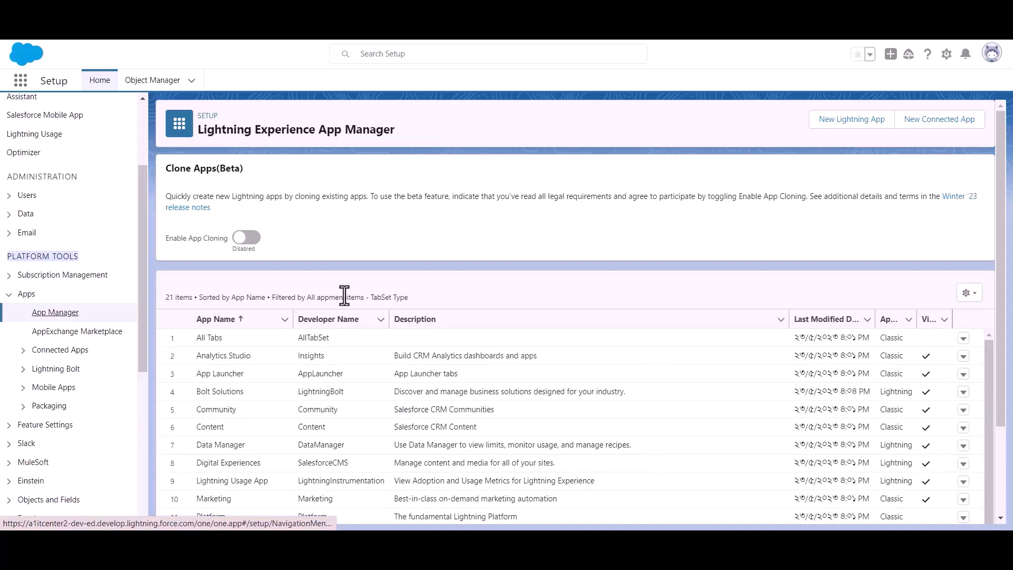
Create a new connected app named 'Bit Apps' and fill in its contact email.
{"action": "left_click", "coordinate": [933, 136]}
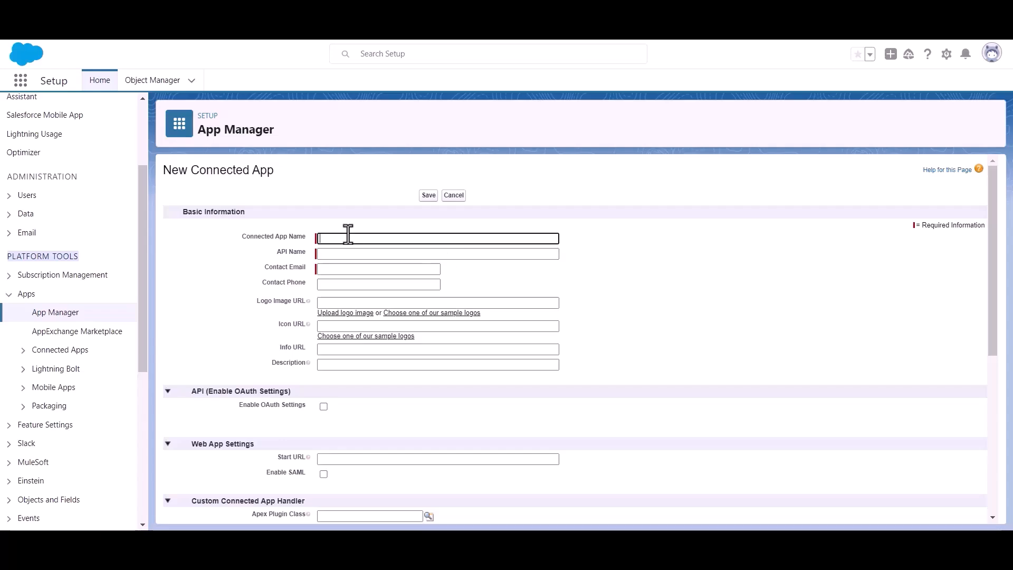
{"action": "type", "text": "Bit Apps"}
{"action": "left_click", "coordinate": [355, 269]}
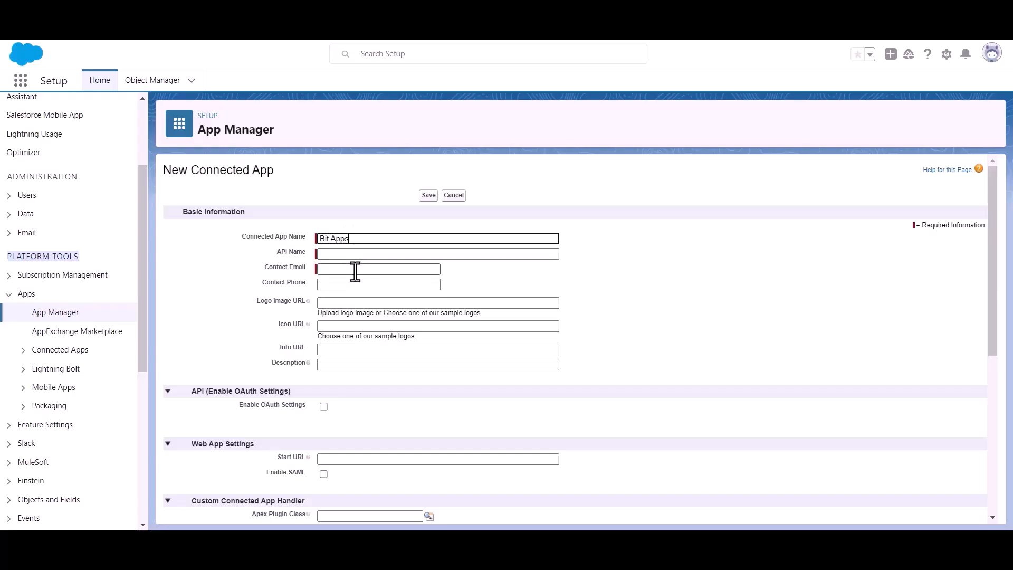
{"action": "key", "text": "ctrl+v"}
{"action": "left_click", "coordinate": [494, 274]}
Enable OAuth settings and copy Bit Integrations' authorized redirect URI for the callback.
{"action": "scroll", "coordinate": [493, 272], "scroll_direction": "down", "scroll_amount": 2}
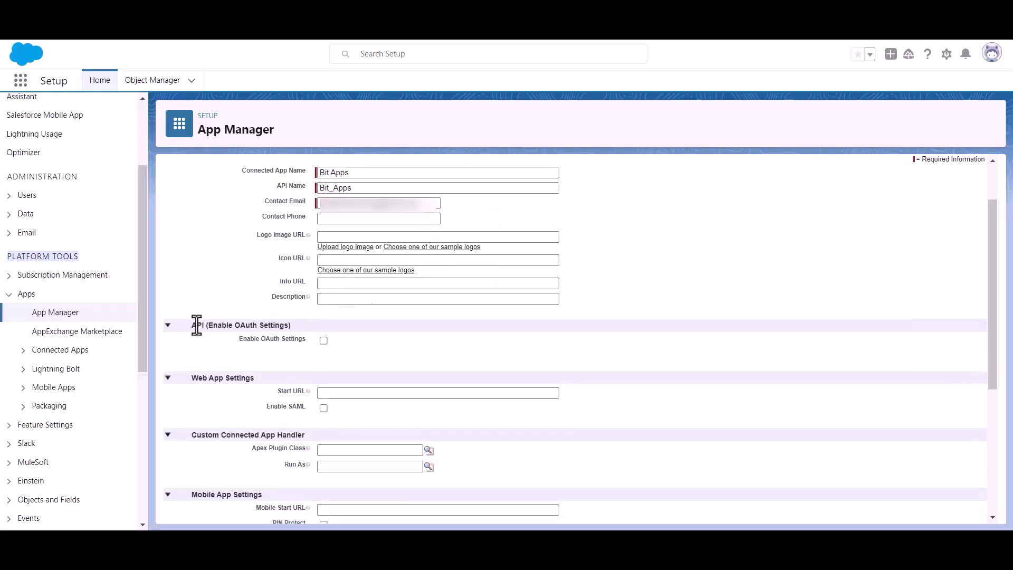
{"action": "left_click_drag", "start_coordinate": [207, 326], "coordinate": [306, 323]}
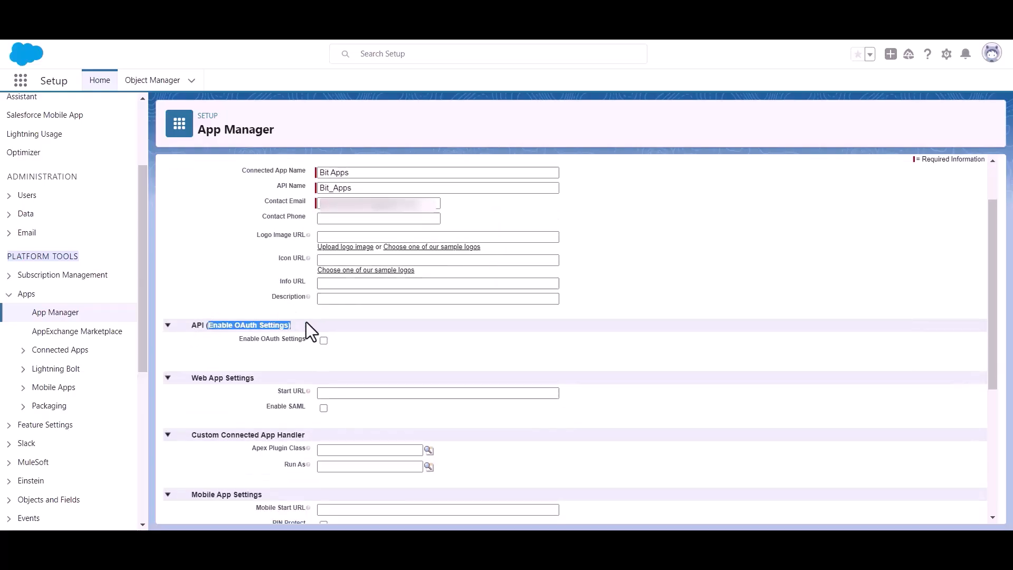
{"action": "left_click", "coordinate": [391, 352]}
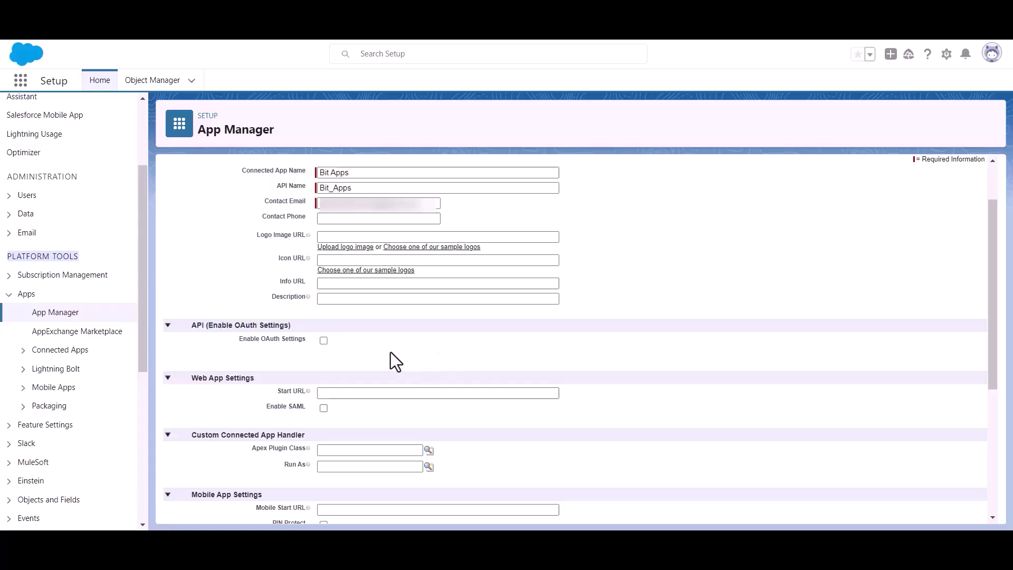
{"action": "left_click", "coordinate": [324, 340]}
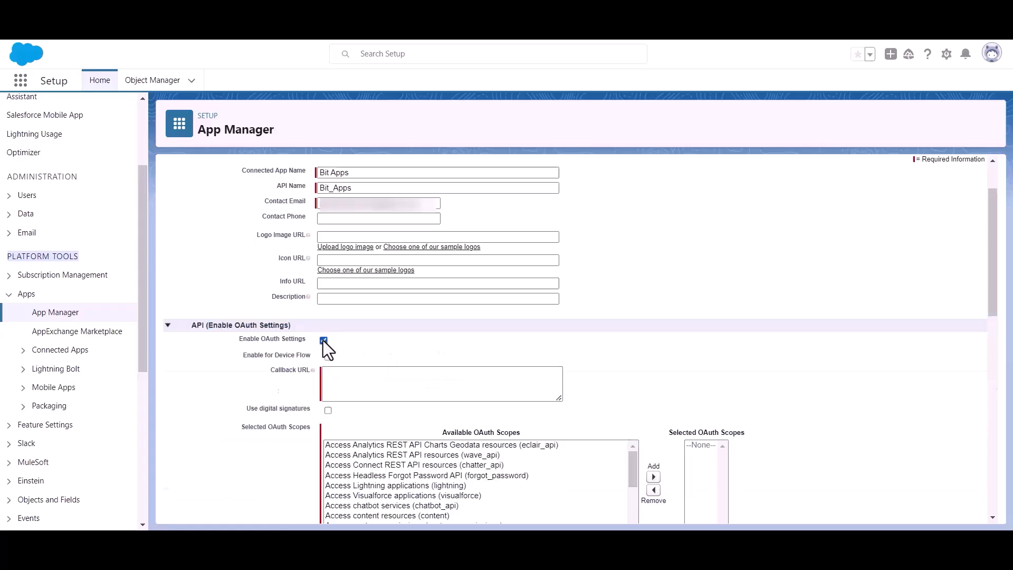
{"action": "scroll", "coordinate": [335, 345], "scroll_direction": "down", "scroll_amount": 2}
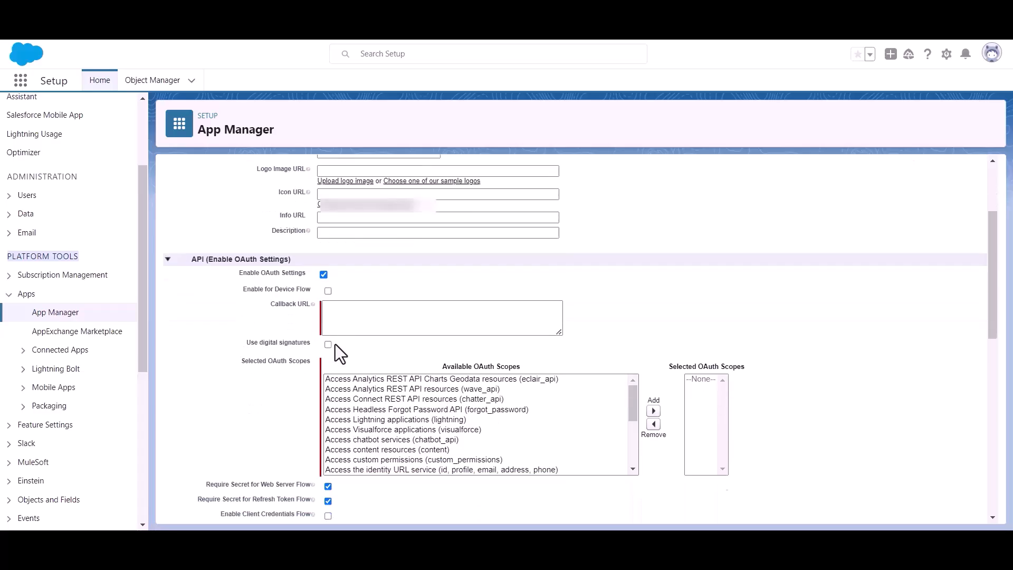
{"action": "left_click", "coordinate": [354, 311]}
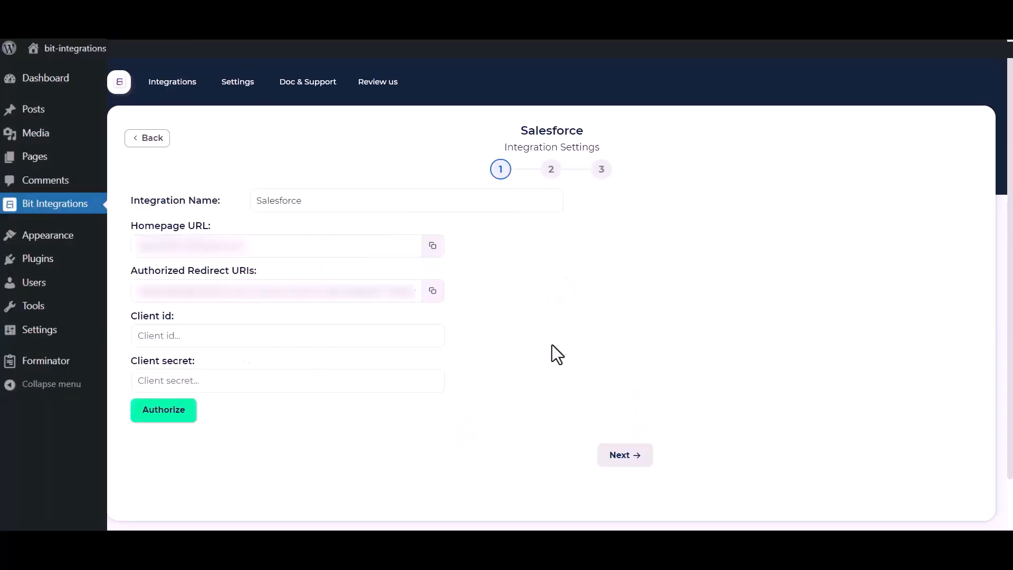
{"action": "left_click", "coordinate": [432, 295]}
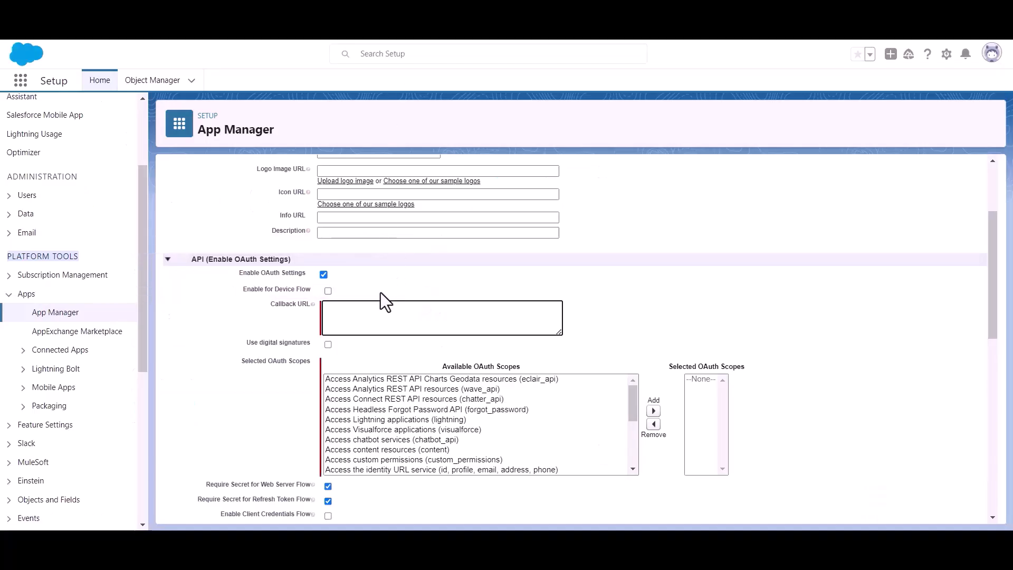
{"action": "left_click", "coordinate": [347, 317]}
Paste the redirect URI as Callback URL and add the Full access (full) OAuth scope.
{"action": "key", "text": "ctrl+v"}
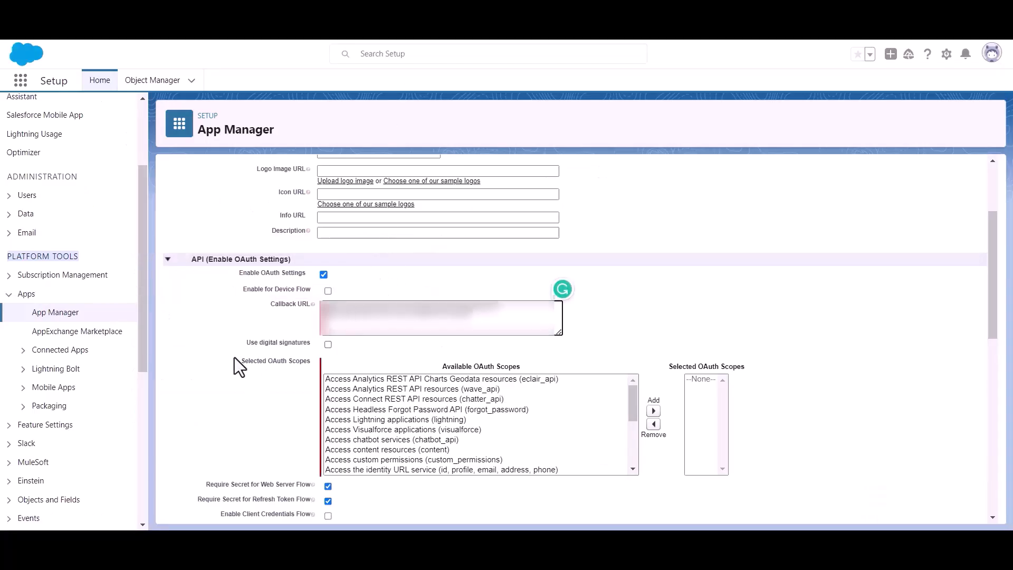
{"action": "left_click_drag", "start_coordinate": [239, 363], "coordinate": [291, 366]}
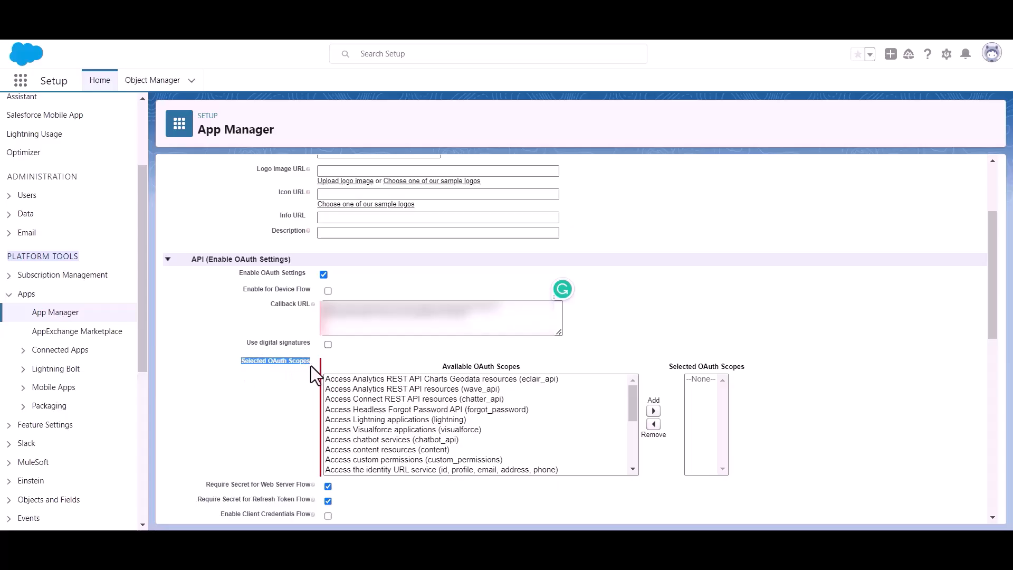
{"action": "scroll", "coordinate": [446, 433], "scroll_direction": "down", "scroll_amount": 4}
{"action": "scroll", "coordinate": [448, 426], "scroll_direction": "up", "scroll_amount": 2}
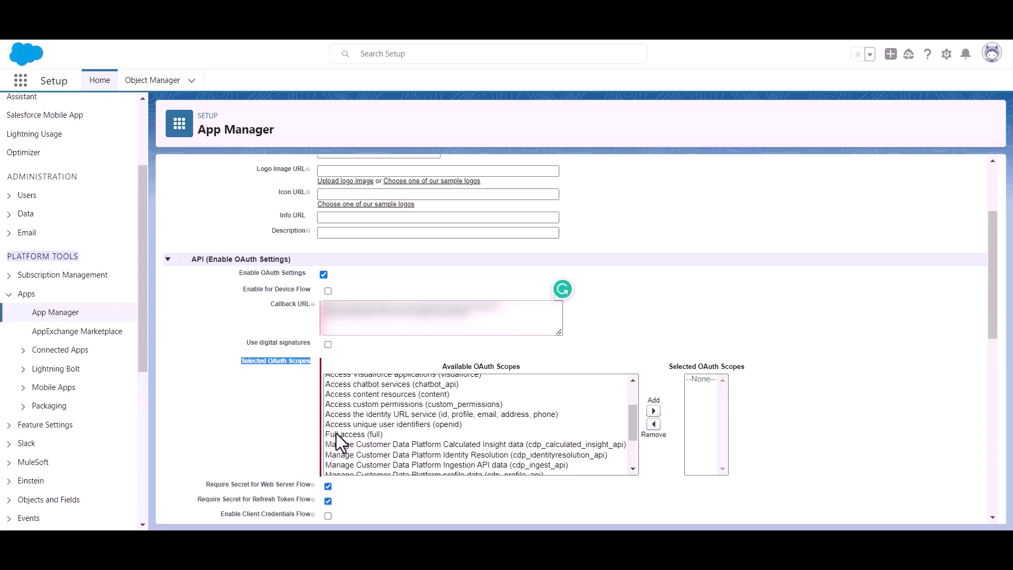
{"action": "left_click", "coordinate": [342, 433]}
{"action": "left_click", "coordinate": [653, 411]}
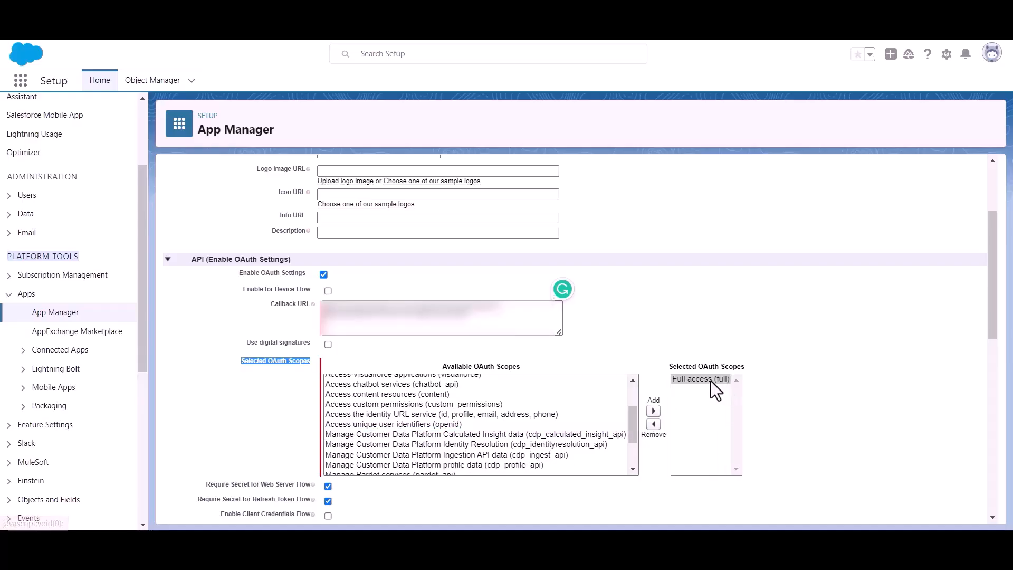
{"action": "scroll", "coordinate": [515, 381], "scroll_direction": "down", "scroll_amount": 3}
{"action": "scroll", "coordinate": [379, 394], "scroll_direction": "down", "scroll_amount": 10}
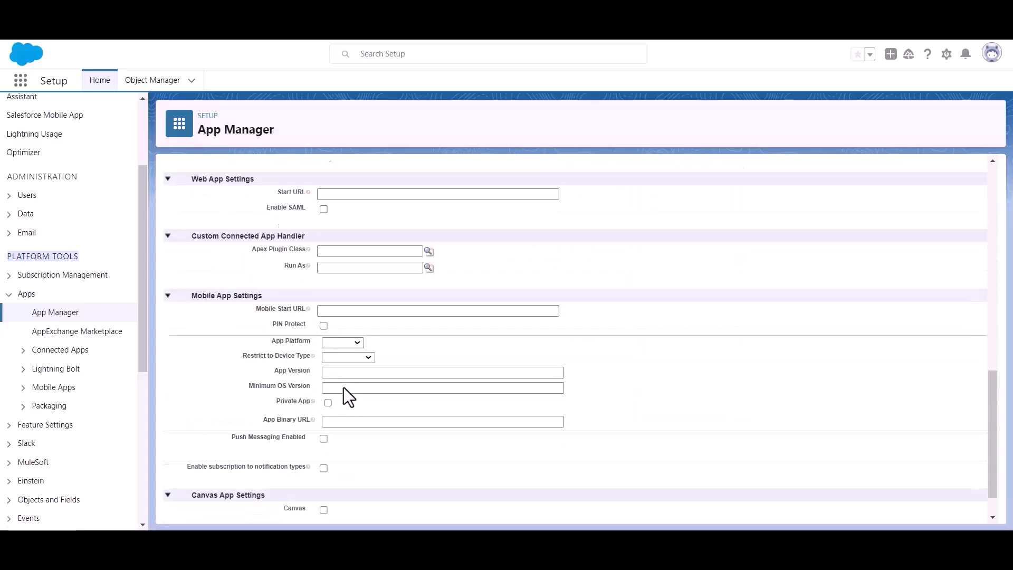
{"action": "scroll", "coordinate": [344, 392], "scroll_direction": "down", "scroll_amount": 2}
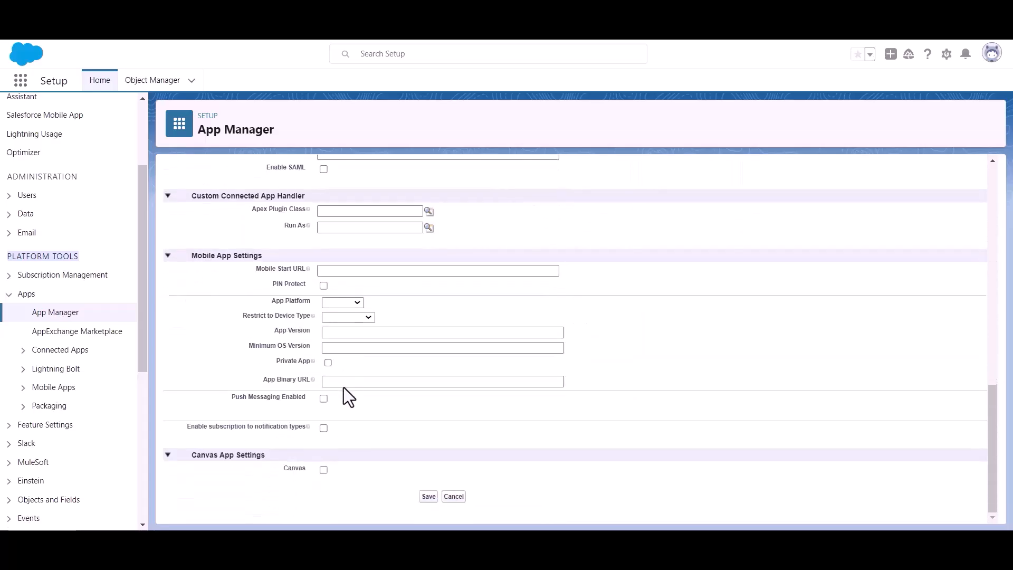
Save Bit Apps, continue past the notice, and review its detail page.
{"action": "left_click", "coordinate": [429, 497]}
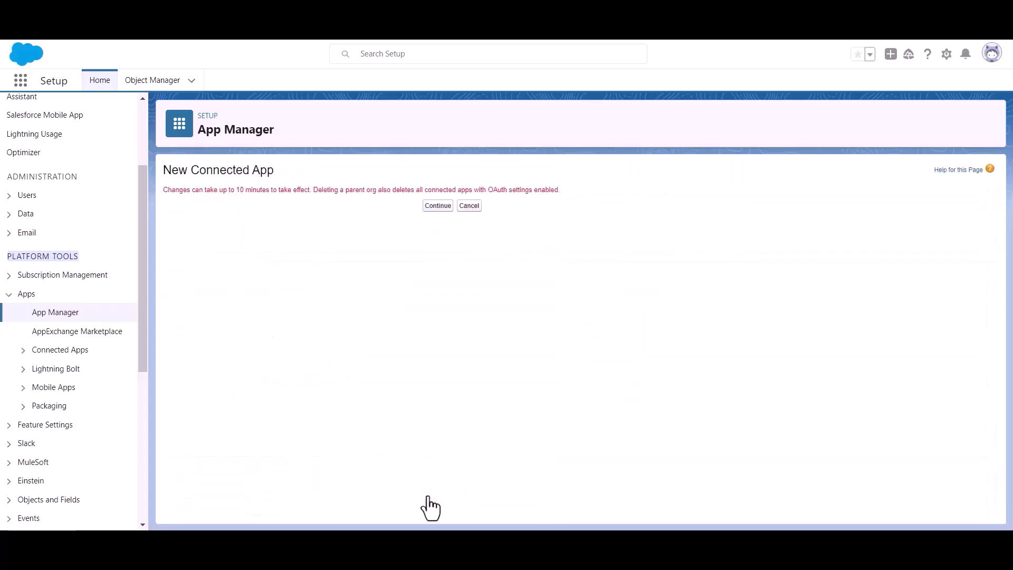
{"action": "left_click", "coordinate": [429, 208]}
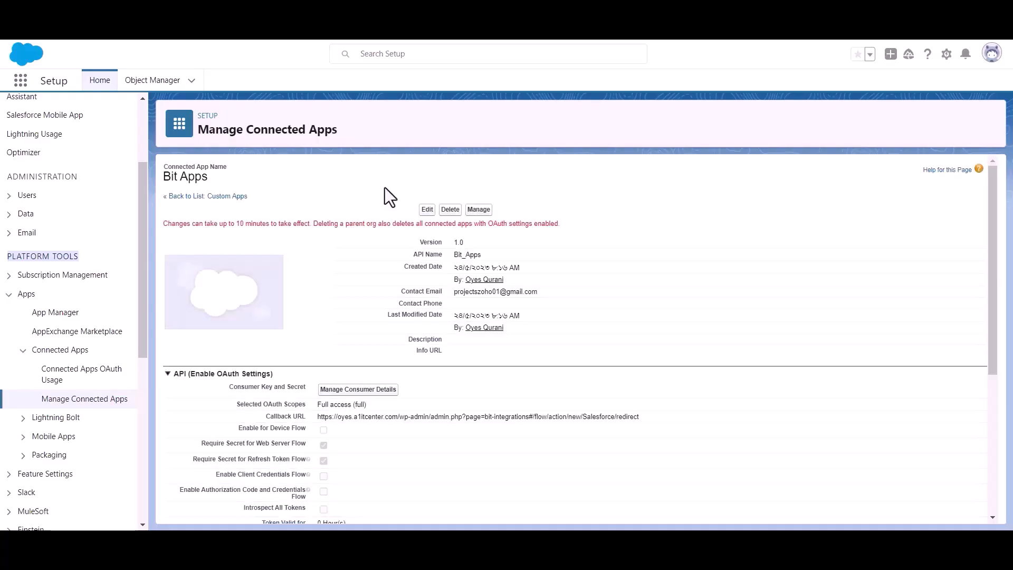
{"action": "triple_click", "coordinate": [259, 226]}
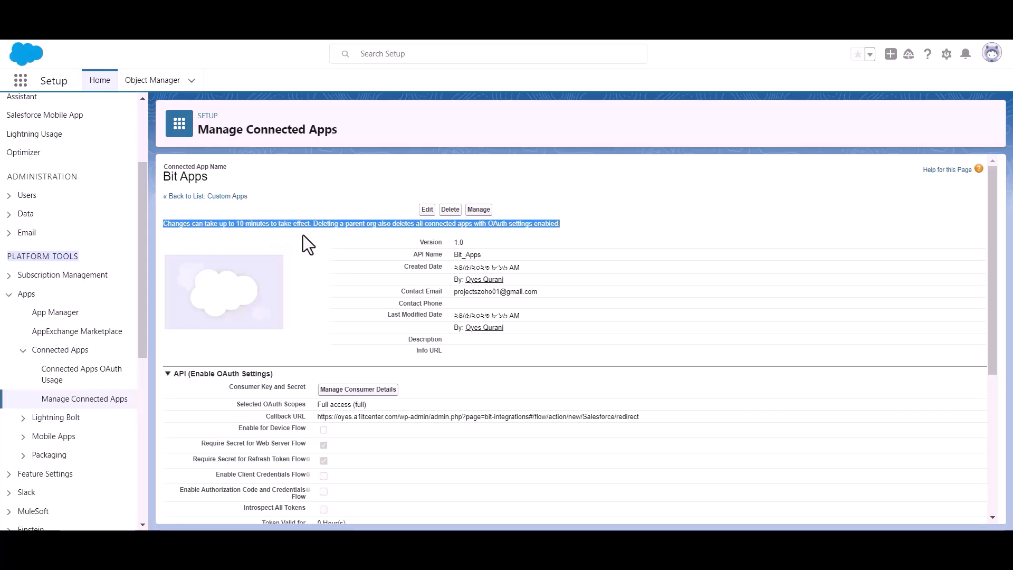
{"action": "left_click", "coordinate": [320, 232]}
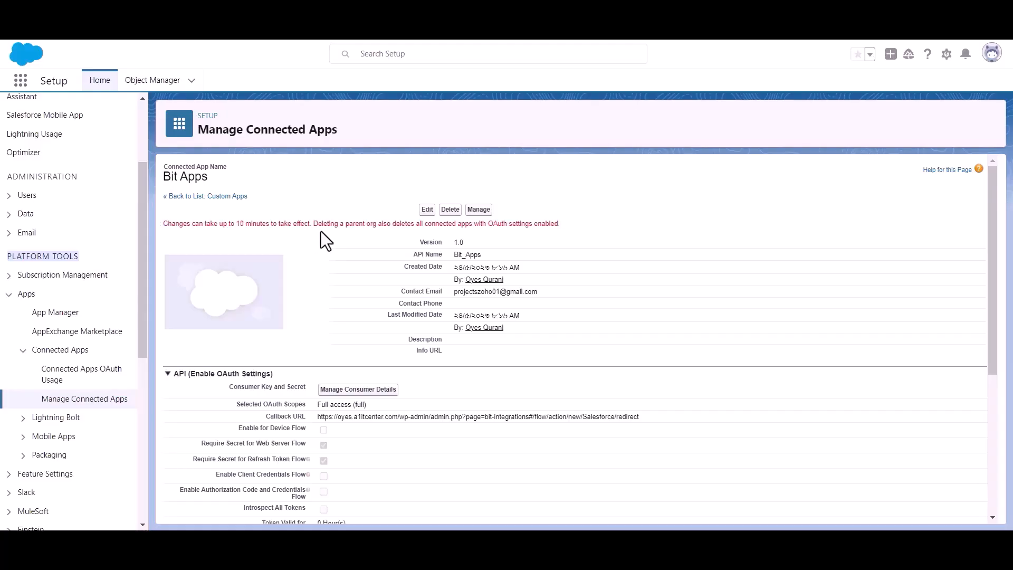
{"action": "scroll", "coordinate": [321, 231], "scroll_direction": "down", "scroll_amount": 1}
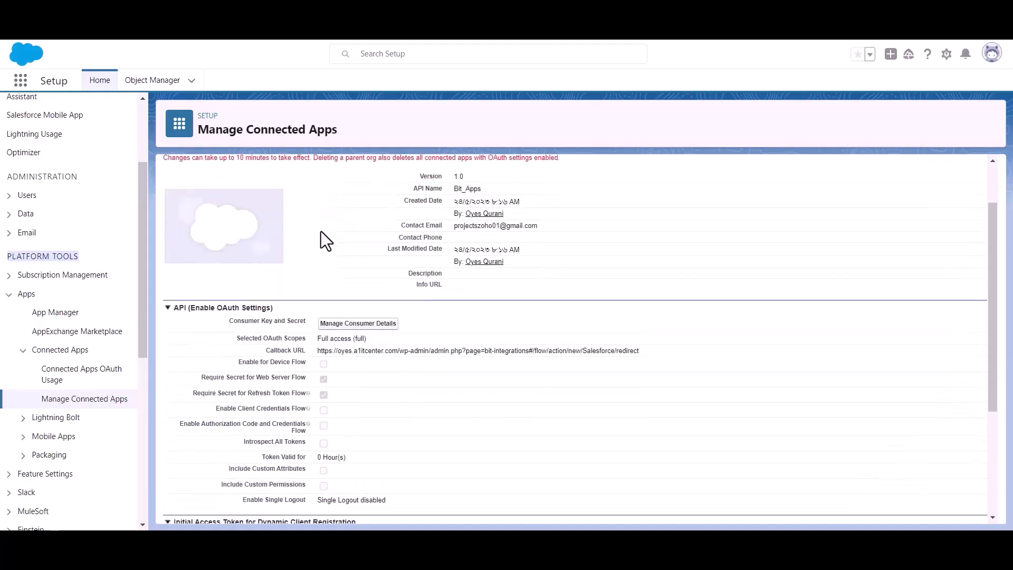
Open Manage Consumer Details and verify identity with the emailed verification code.
{"action": "left_click", "coordinate": [357, 324]}
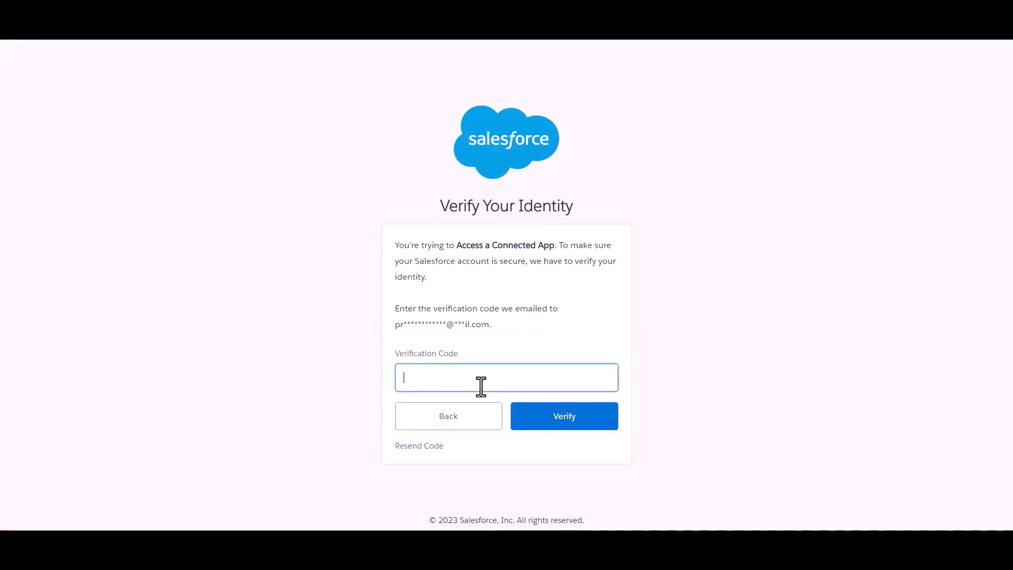
{"action": "left_click", "coordinate": [589, 289]}
{"action": "left_click", "coordinate": [523, 375]}
{"action": "key", "text": "ctrl+v"}
{"action": "left_click", "coordinate": [557, 327]}
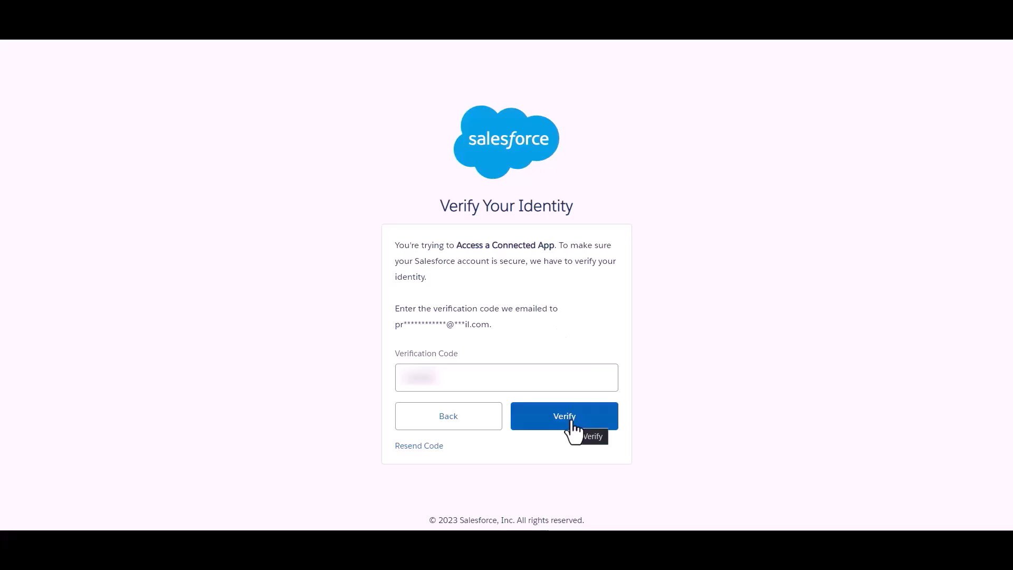
{"action": "left_click", "coordinate": [571, 422]}
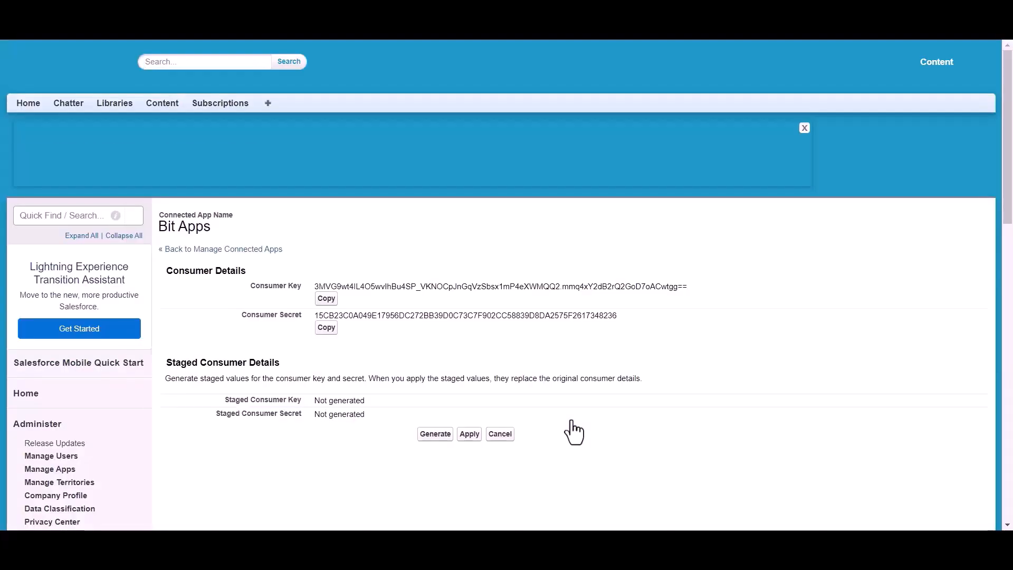
Copy the Bit Apps consumer key into Bit Integrations' Client id field.
{"action": "scroll", "coordinate": [471, 253], "scroll_direction": "down", "scroll_amount": 1}
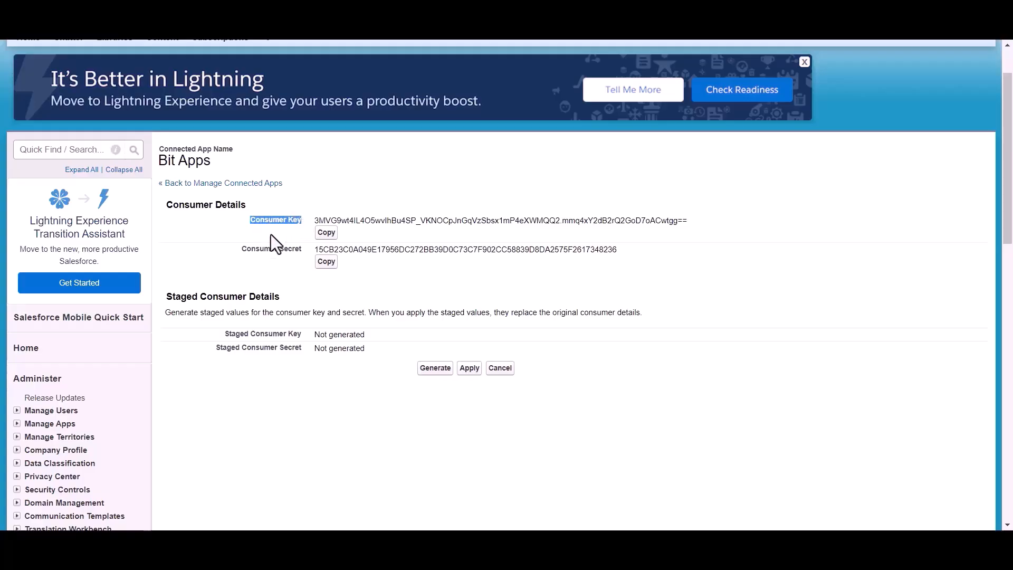
{"action": "left_click_drag", "start_coordinate": [233, 251], "coordinate": [301, 251]}
{"action": "left_click", "coordinate": [360, 276]}
{"action": "scroll", "coordinate": [360, 277], "scroll_direction": "up", "scroll_amount": 1}
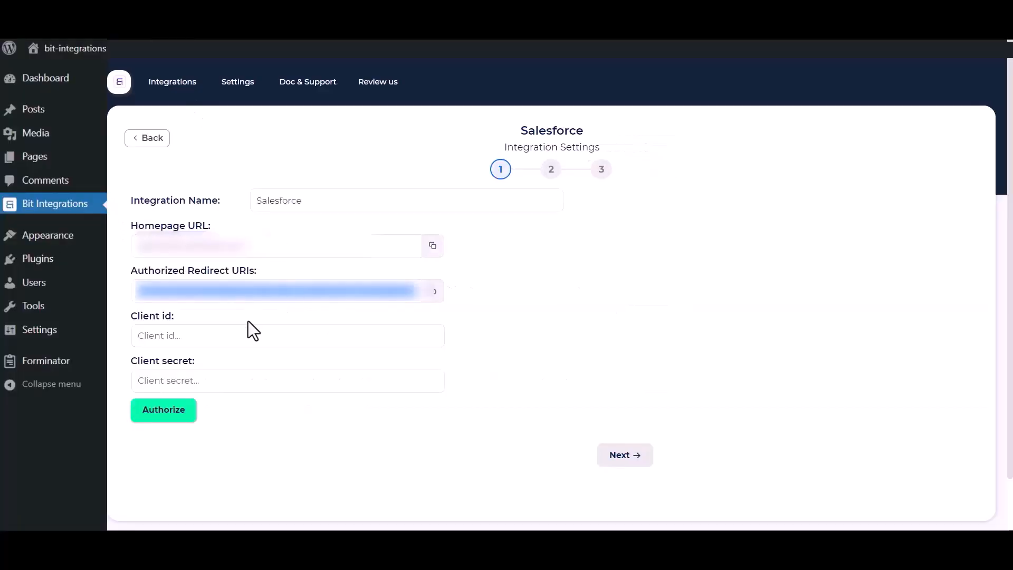
{"action": "left_click", "coordinate": [218, 336]}
{"action": "key", "text": "ctrl+v"}
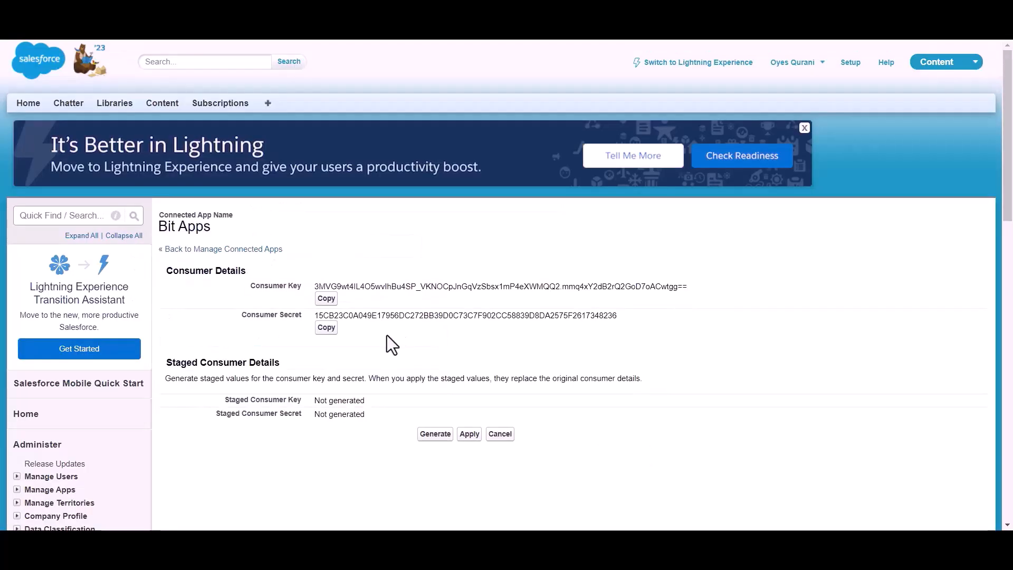
Copy the consumer secret into Bit Integrations' Client secret field.
{"action": "left_click", "coordinate": [326, 328]}
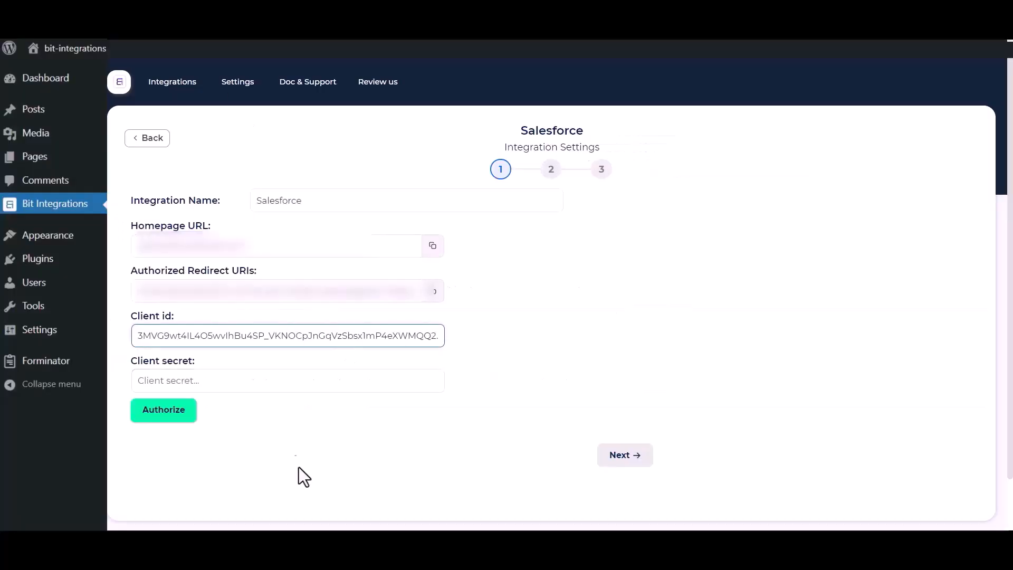
{"action": "left_click", "coordinate": [287, 378]}
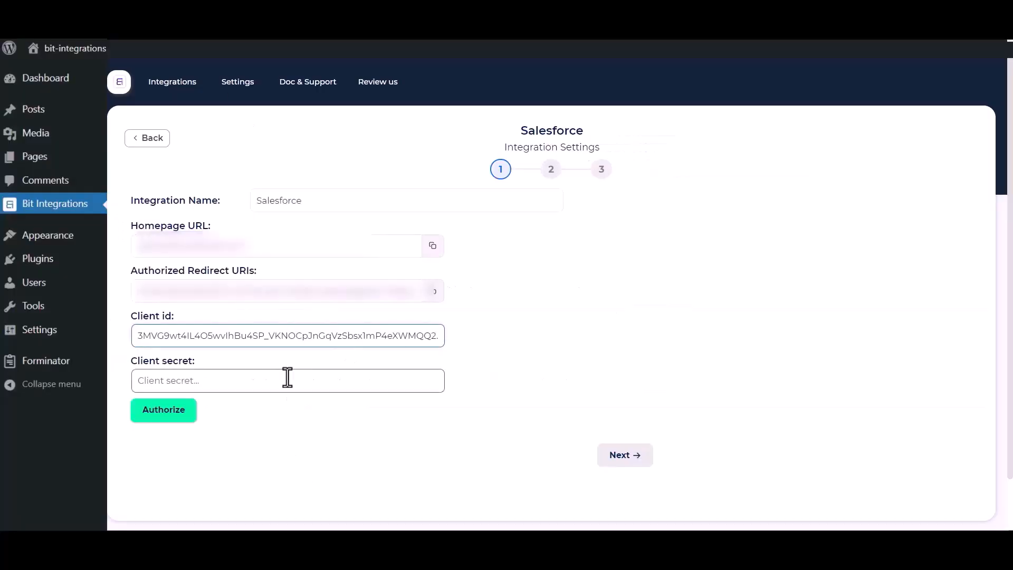
{"action": "key", "text": "ctrl+v"}
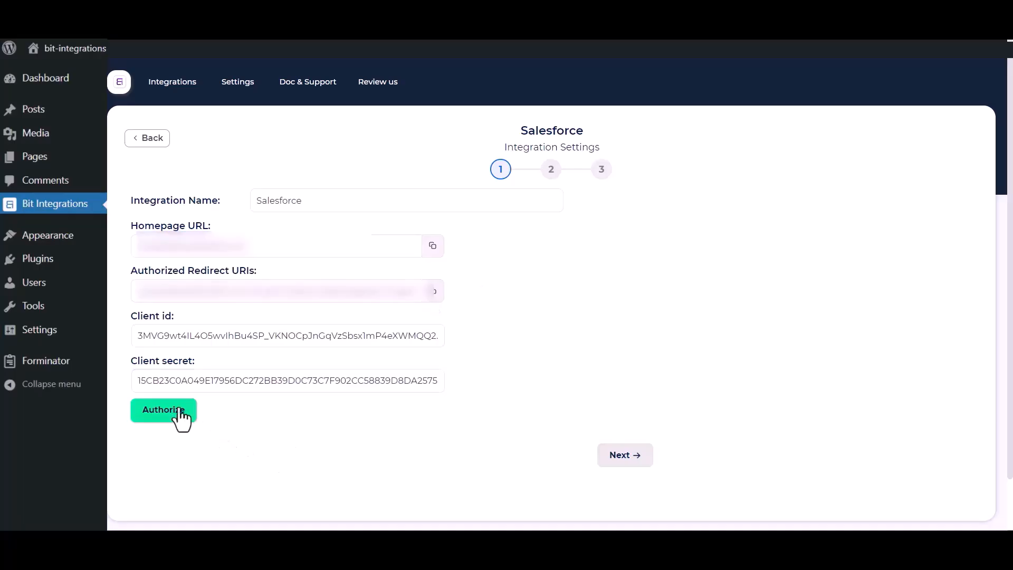
Authorize the Salesforce connection, allow access, and advance to the action step.
{"action": "left_click", "coordinate": [152, 421]}
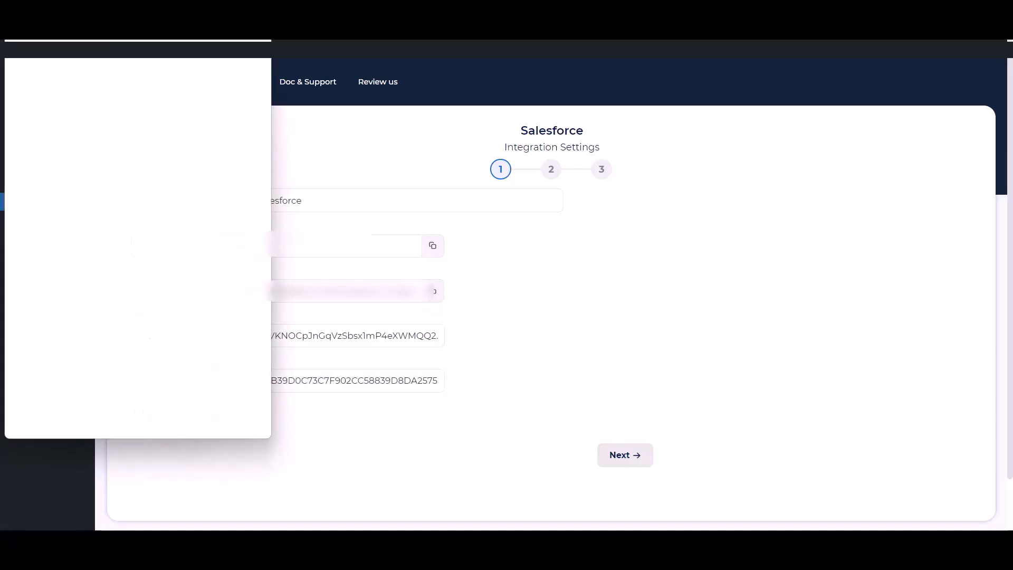
{"action": "scroll", "coordinate": [157, 262], "scroll_direction": "down", "scroll_amount": 8}
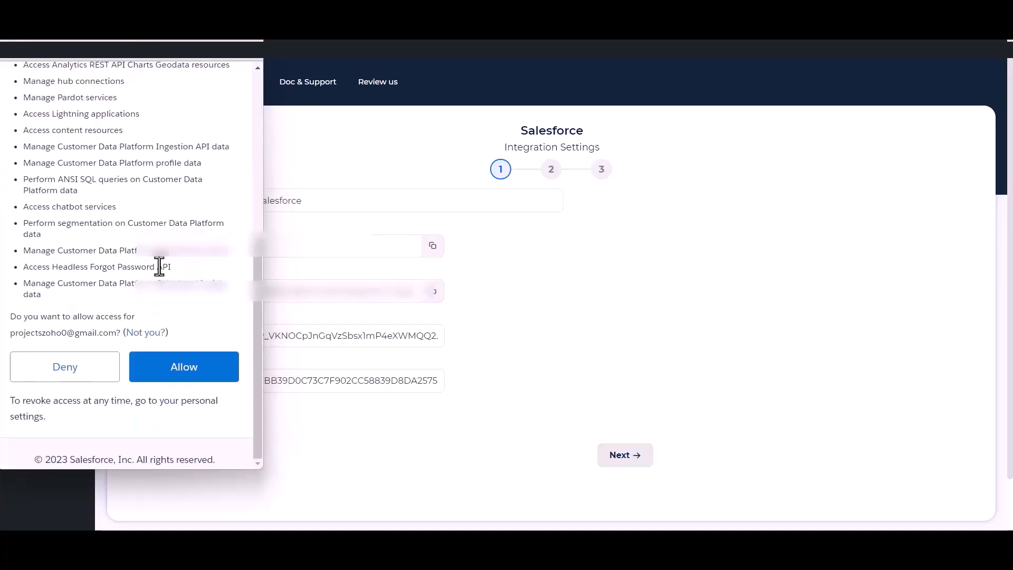
{"action": "left_click", "coordinate": [185, 370]}
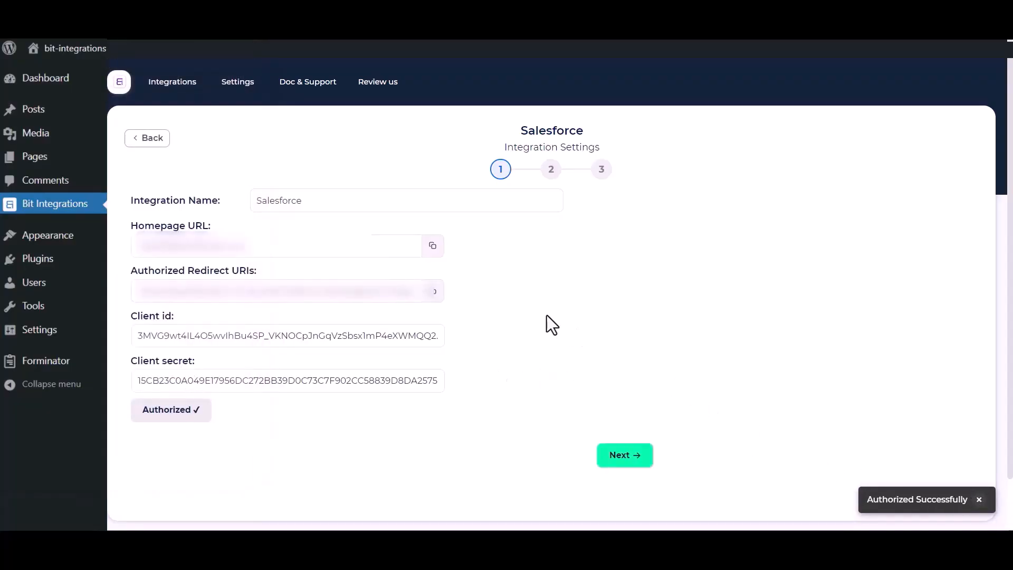
{"action": "left_click", "coordinate": [636, 454]}
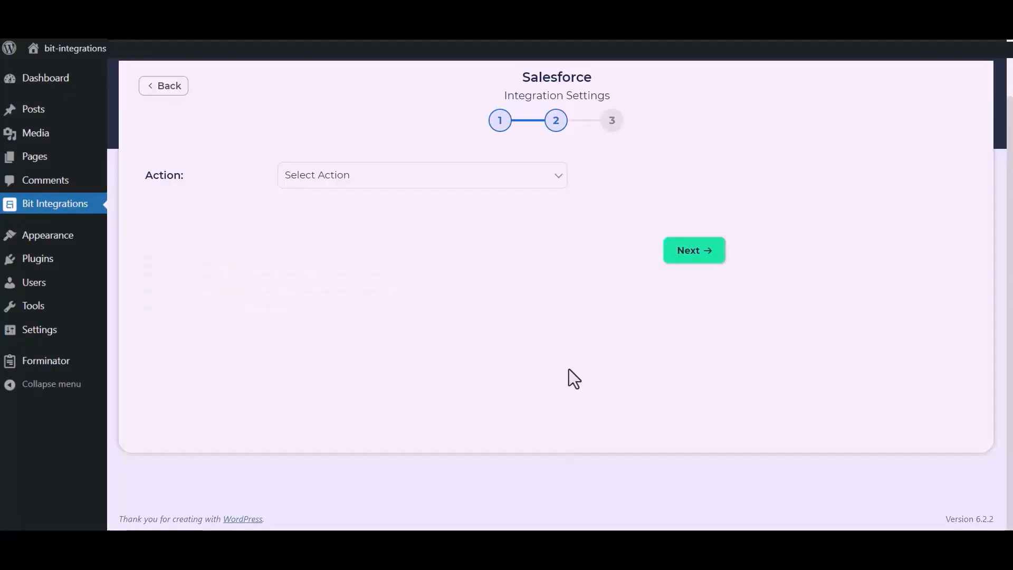
Choose the Create lead action and map Name to Last Name, Email to Email, and Company to 'Bit Apps'.
{"action": "left_click", "coordinate": [501, 182]}
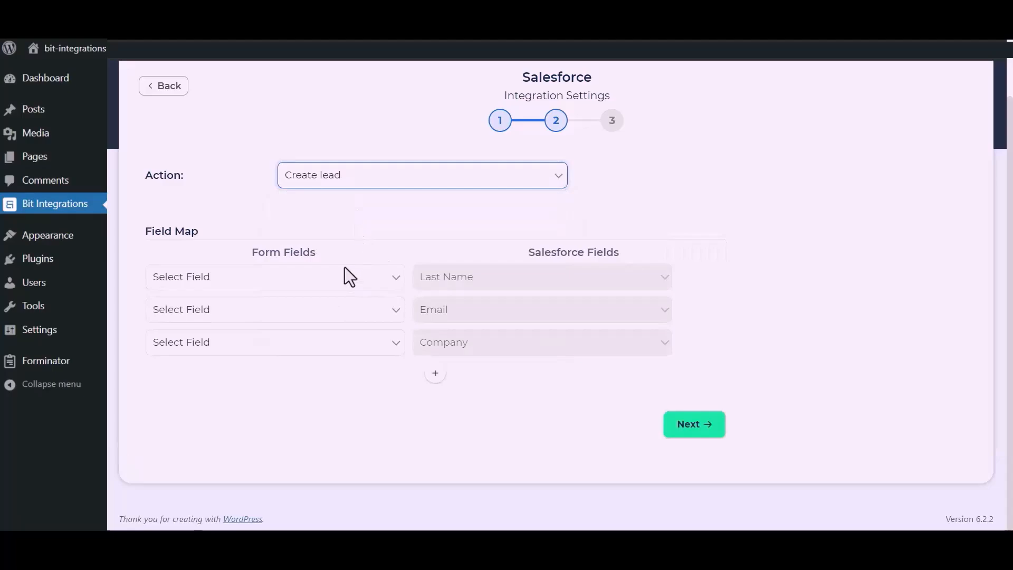
{"action": "left_click", "coordinate": [342, 276]}
{"action": "left_click", "coordinate": [239, 323]}
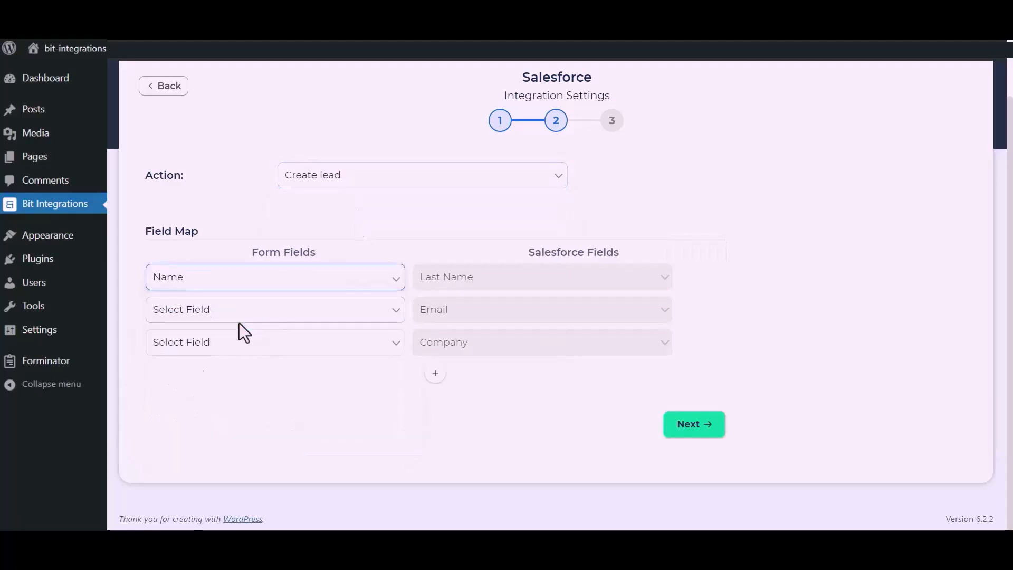
{"action": "left_click", "coordinate": [269, 316]}
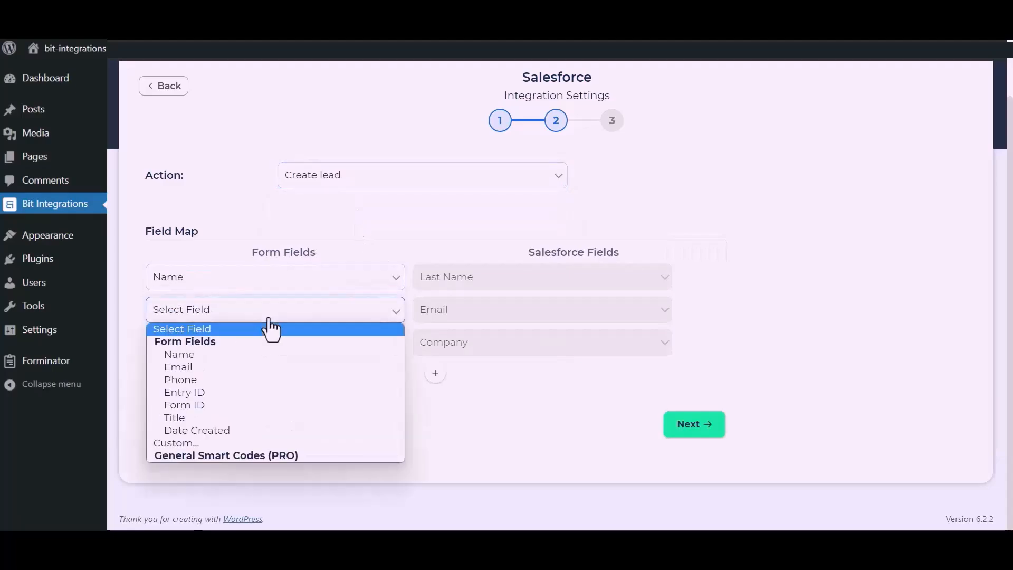
{"action": "left_click", "coordinate": [212, 367]}
{"action": "left_click", "coordinate": [235, 349]}
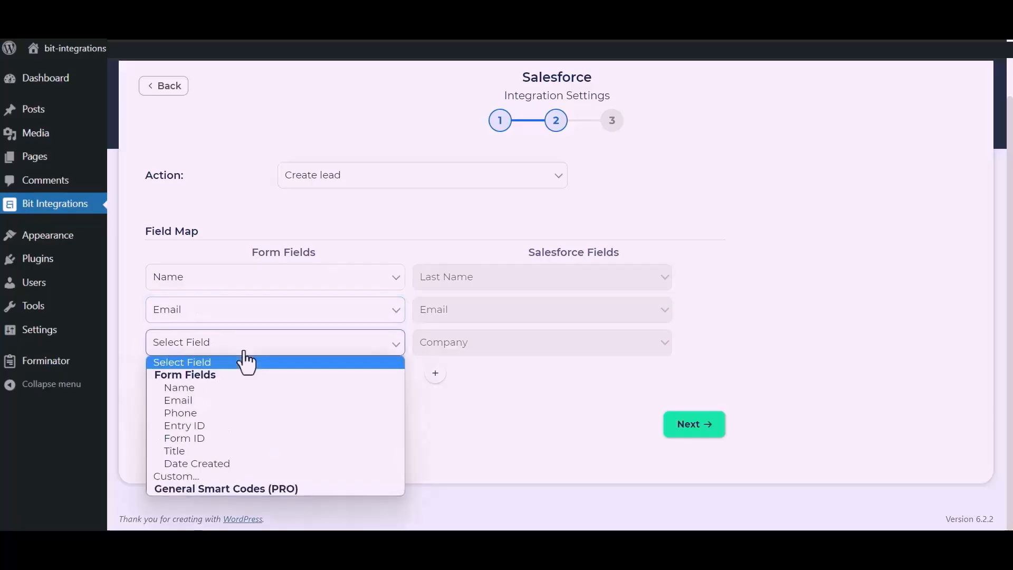
{"action": "left_click", "coordinate": [181, 475]}
{"action": "left_click", "coordinate": [355, 351]}
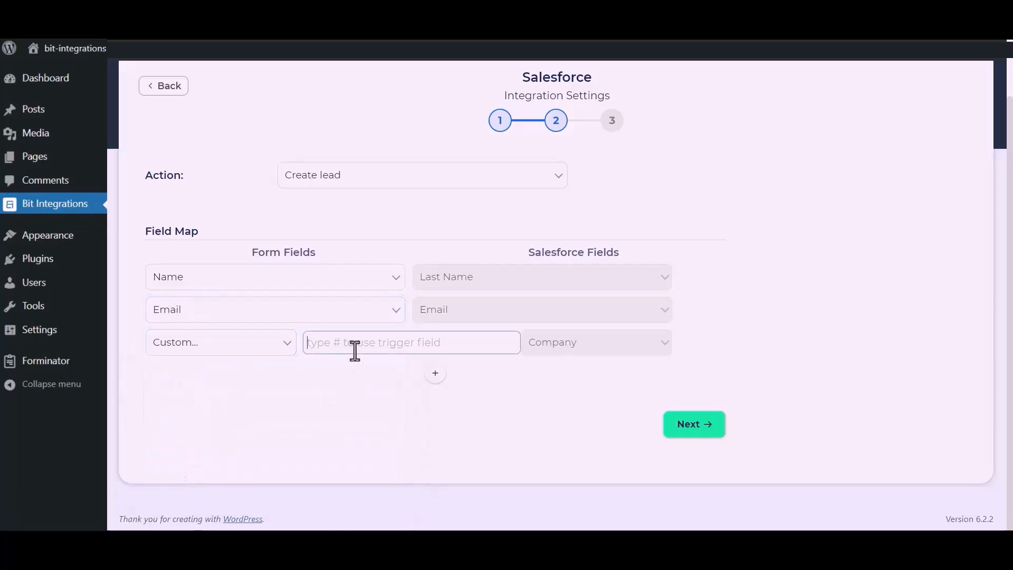
{"action": "type", "text": "Bit Apps"}
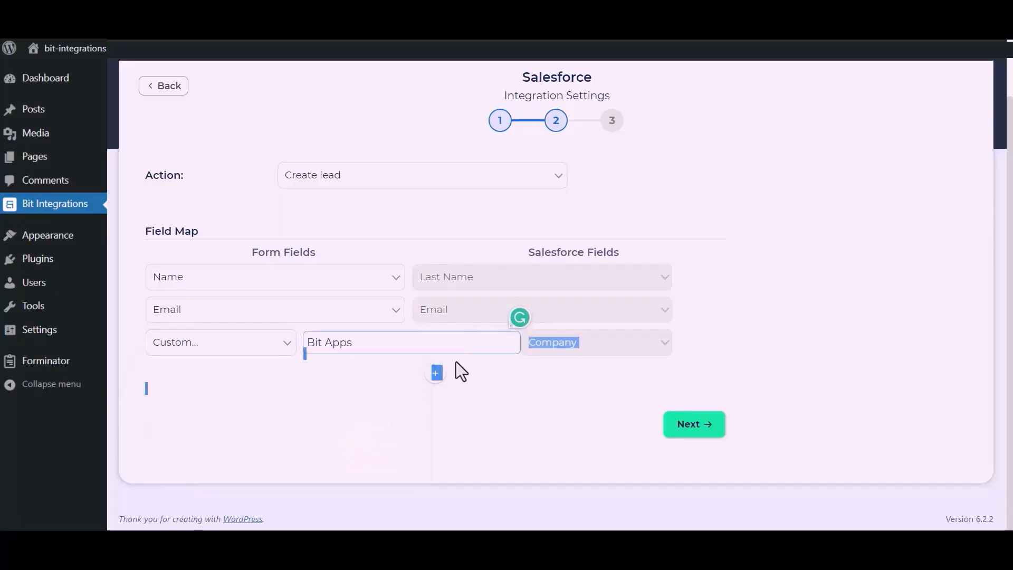
Add a row mapping the form's Phone to Salesforce Phone, then finish and save the integration.
{"action": "left_click", "coordinate": [436, 375]}
{"action": "left_click", "coordinate": [327, 383]}
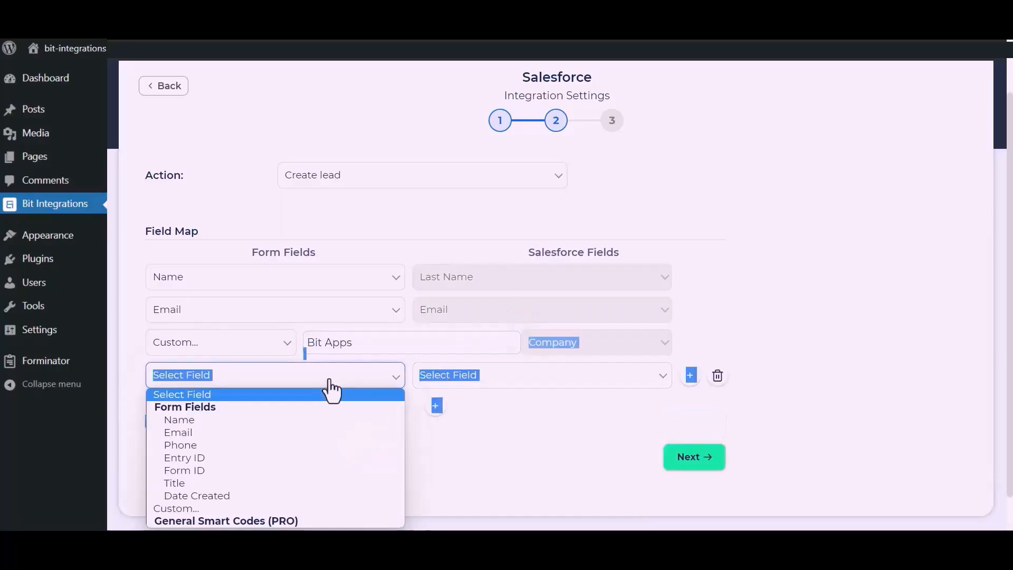
{"action": "left_click", "coordinate": [182, 445]}
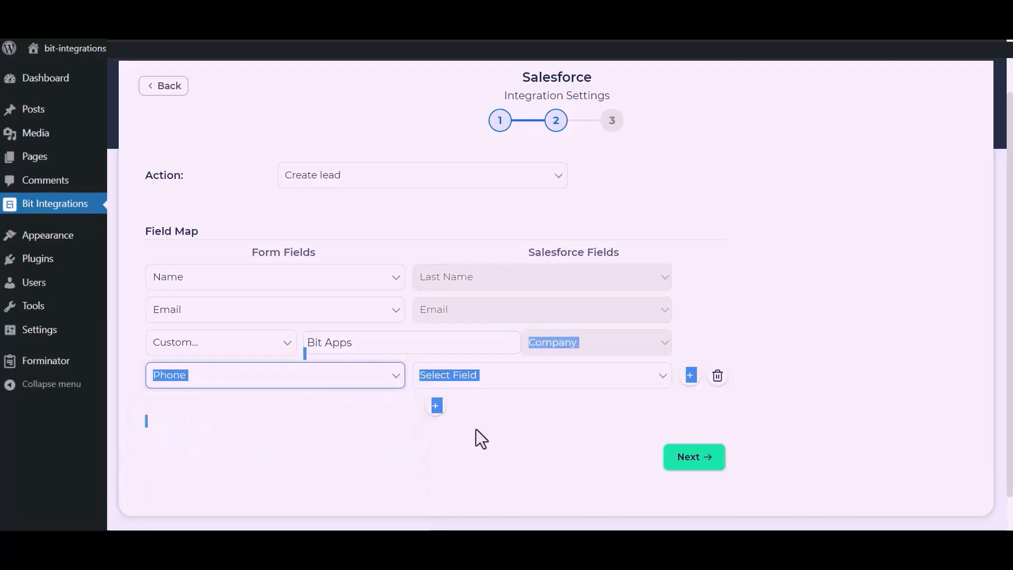
{"action": "left_click", "coordinate": [551, 379]}
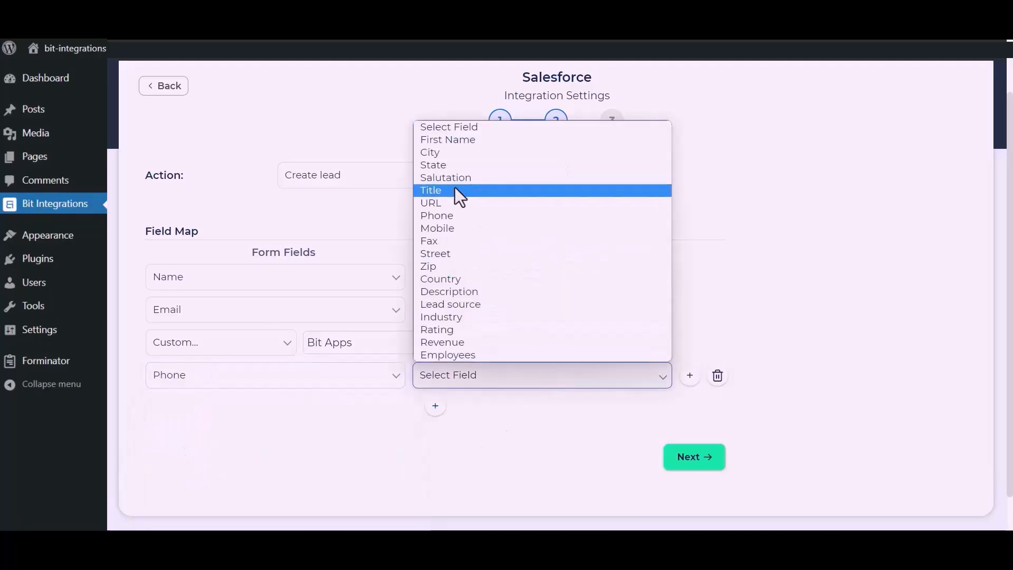
{"action": "left_click", "coordinate": [452, 220]}
{"action": "left_click", "coordinate": [512, 402]}
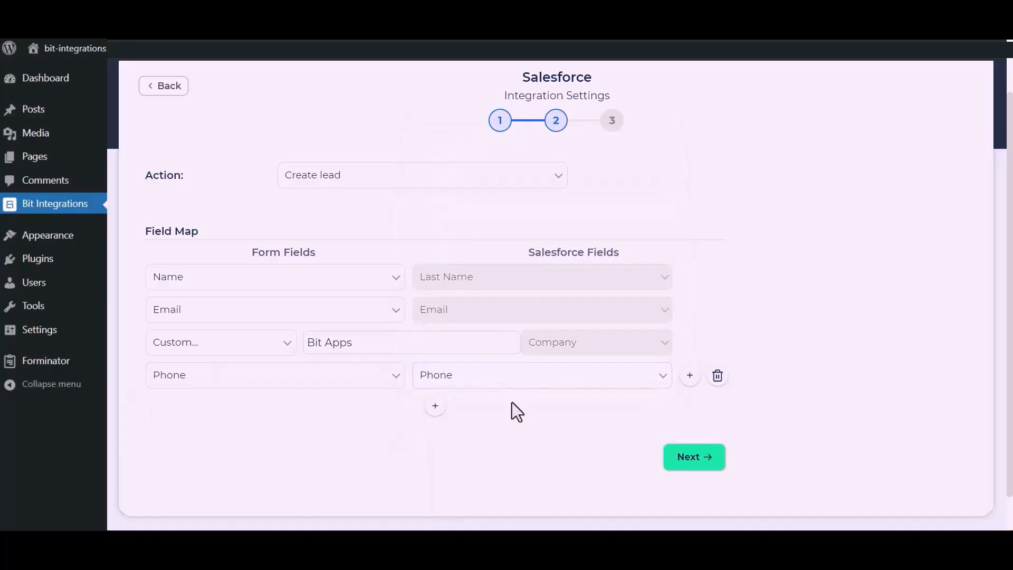
{"action": "left_click", "coordinate": [697, 457]}
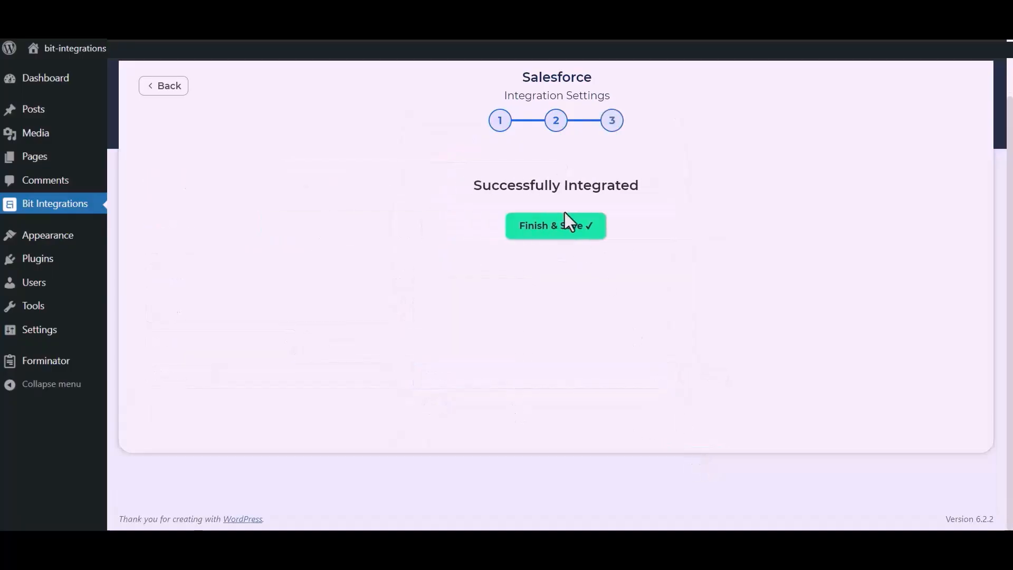
{"action": "left_click", "coordinate": [563, 233]}
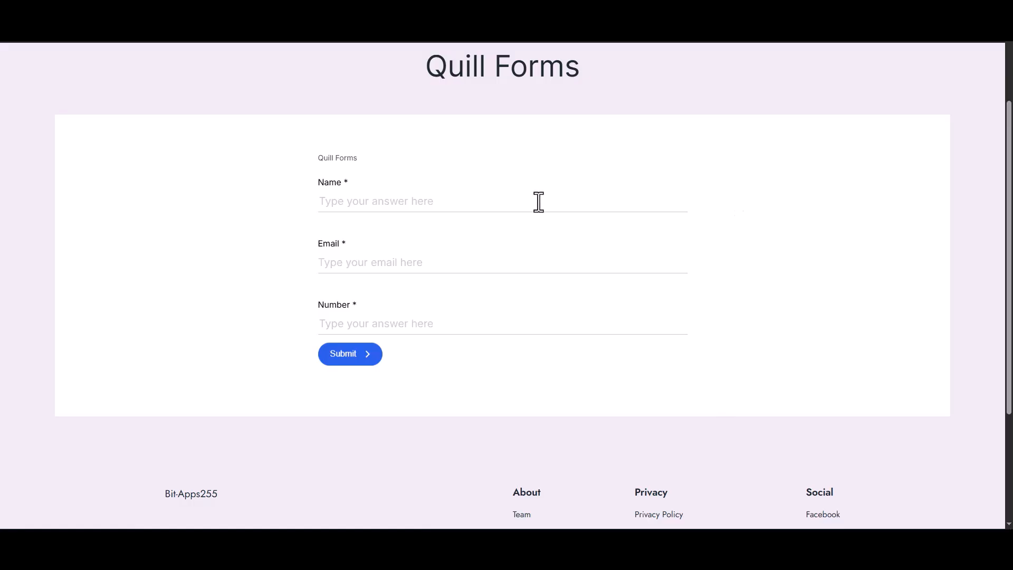
{"action": "left_click", "coordinate": [539, 202]}
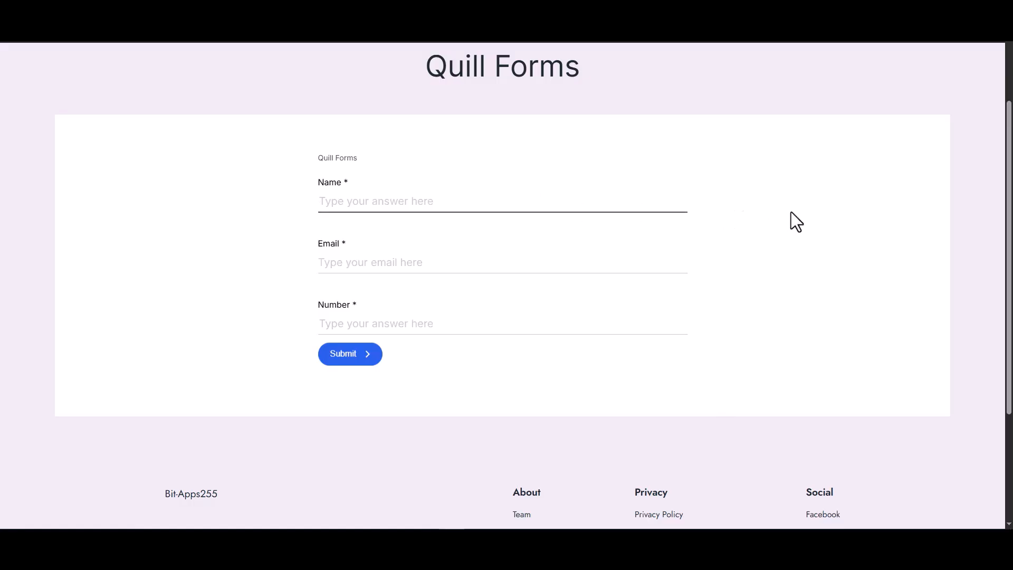
Submit a test Quill entry named 'Bit Integrations' with a test email address and phone number.
{"action": "type", "text": "Bit Integrations"}
{"action": "key", "text": "Tab"}
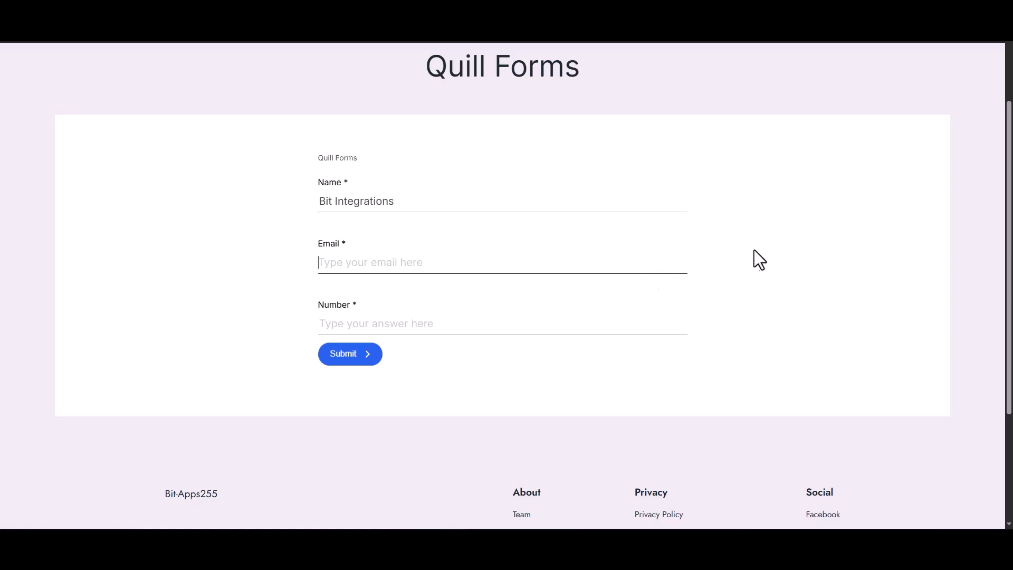
{"action": "left_click", "coordinate": [692, 317]}
{"action": "type", "text": "444555666"}
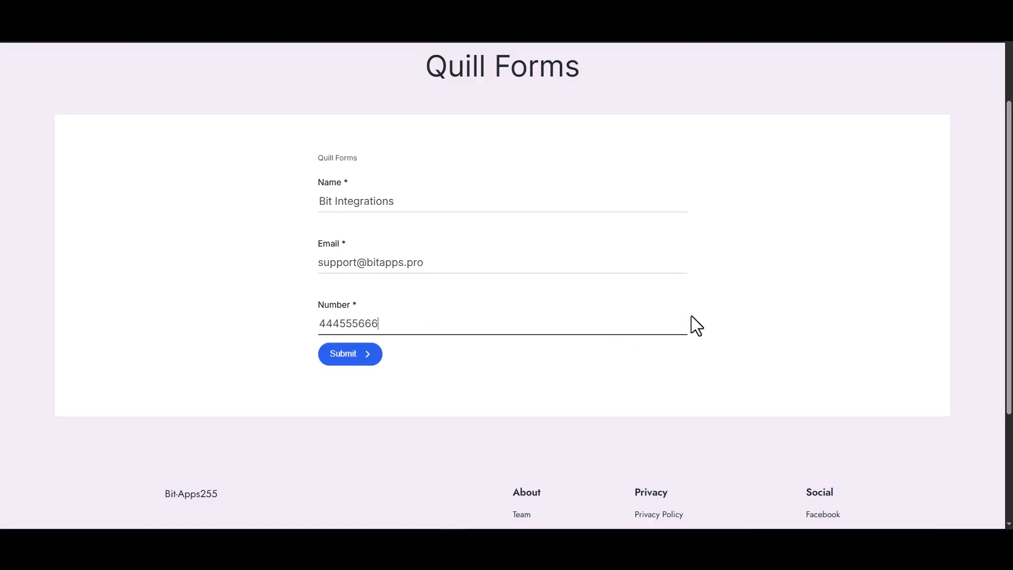
{"action": "left_click", "coordinate": [363, 364]}
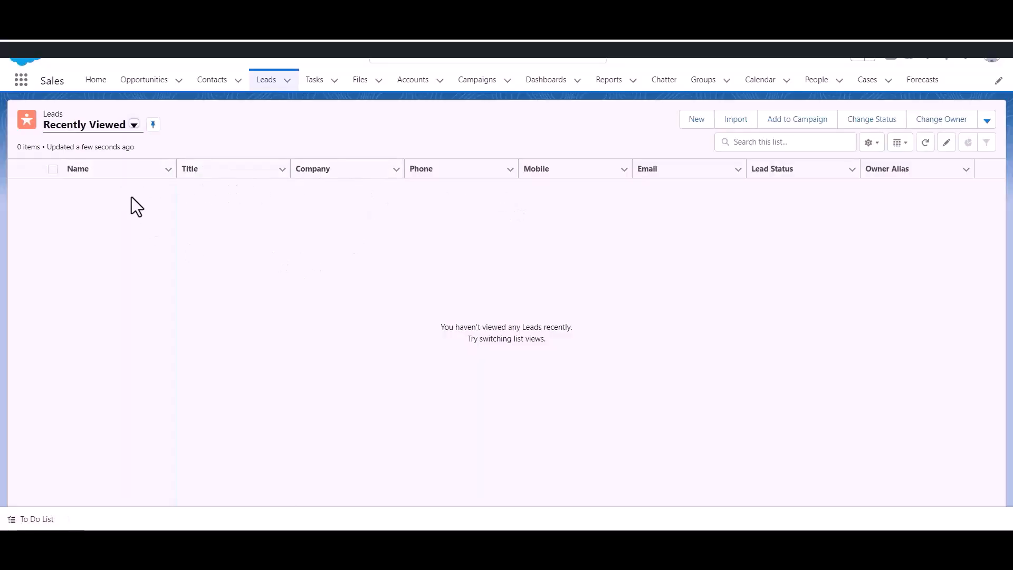
Reload the Salesforce Leads list to look for the newly created lead.
{"action": "left_click", "coordinate": [274, 85]}
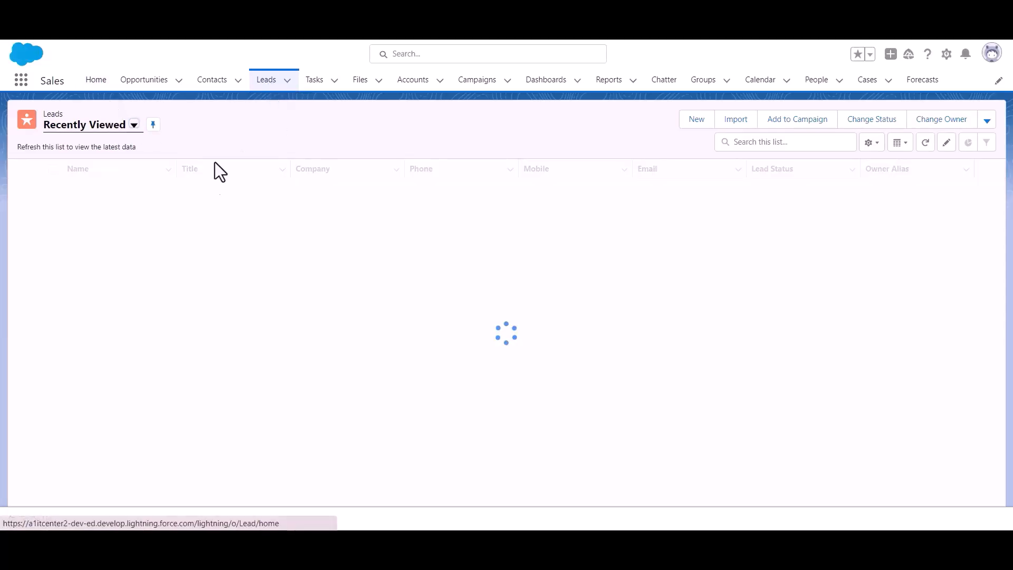